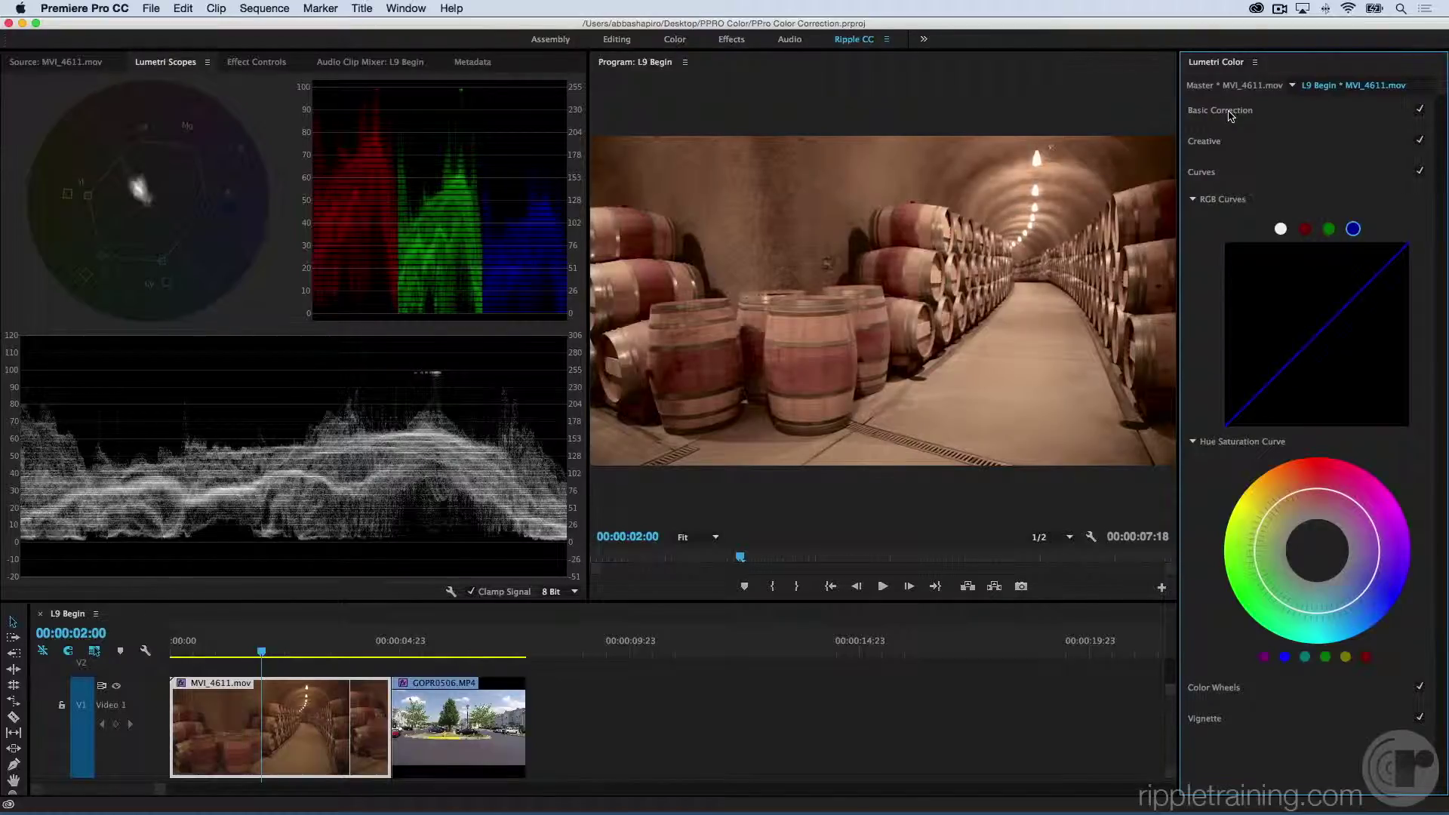
Expand Basic Correction and toggle it off and on twice, keeping Exposure 1.9 and Blacks -83.3.
click(1230, 112)
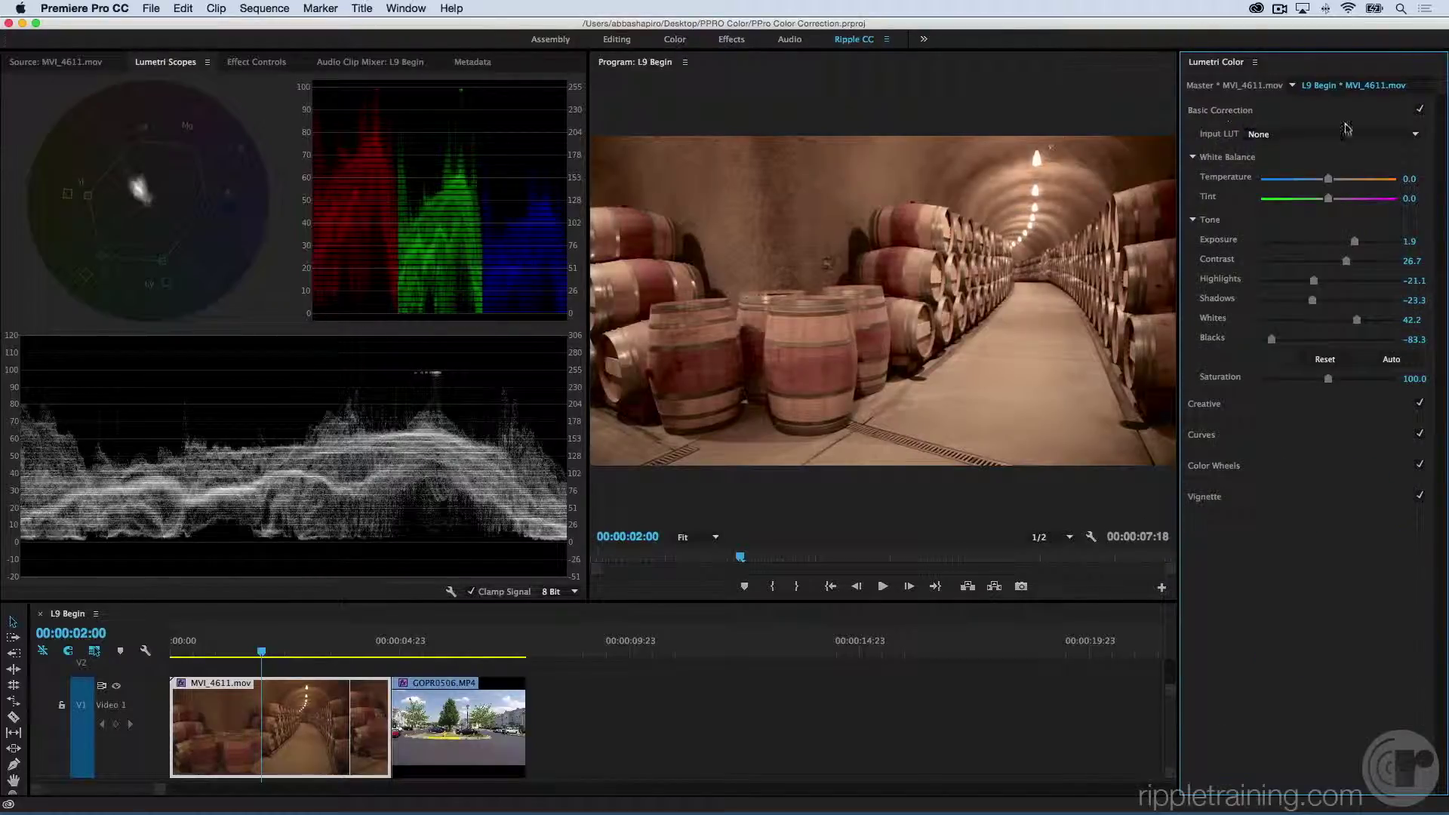
click(1420, 110)
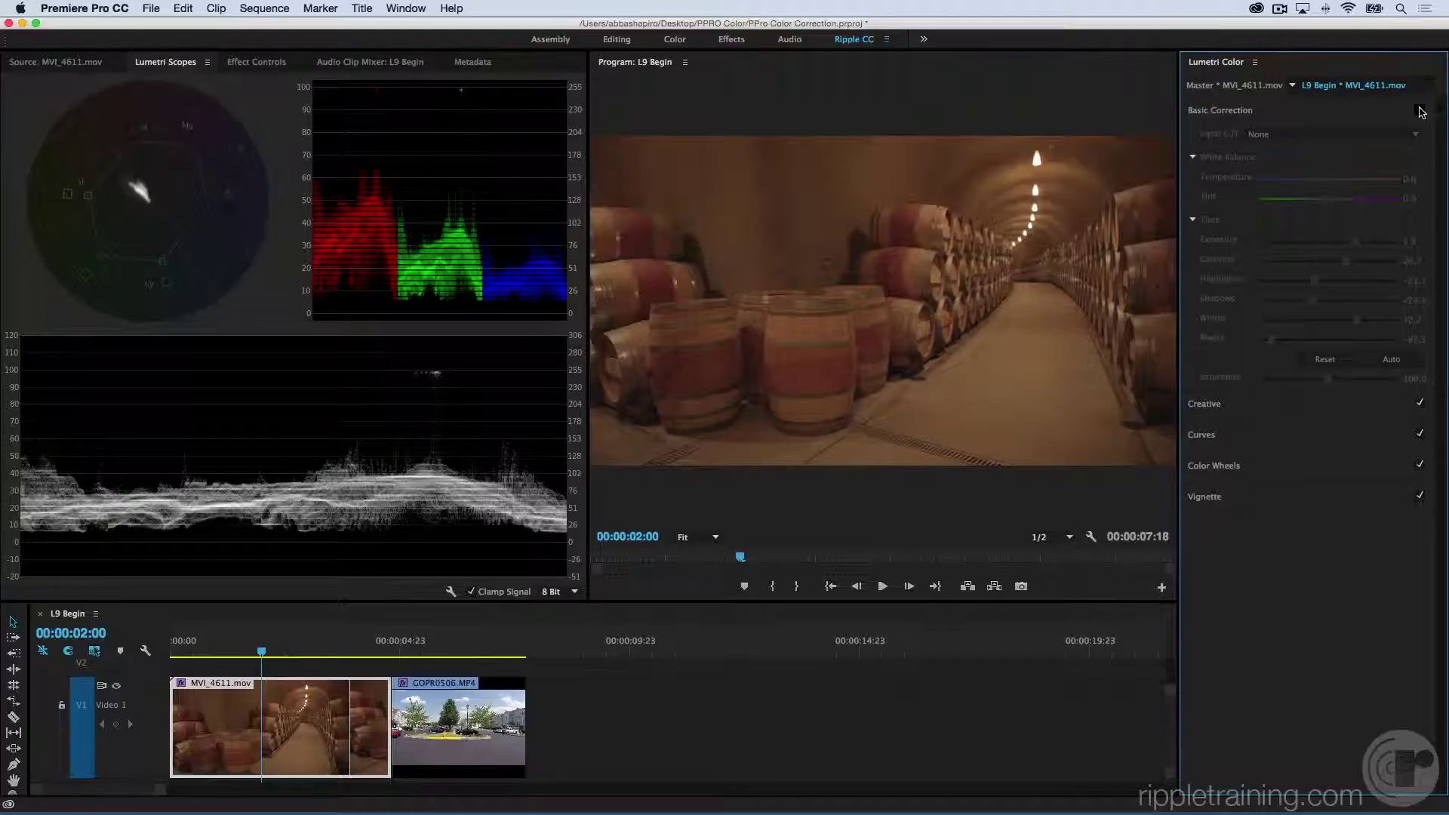
click(1420, 110)
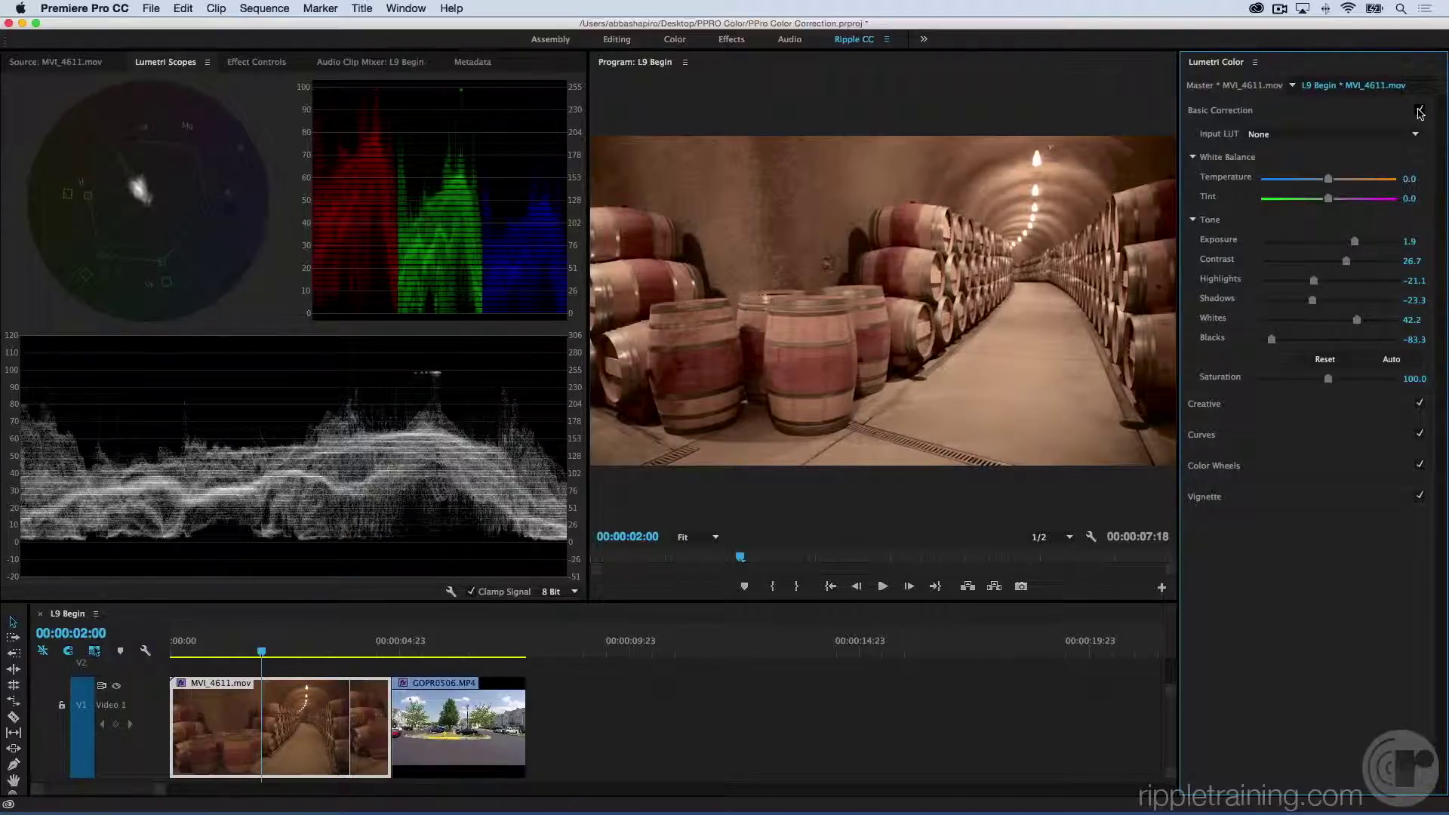
click(1420, 111)
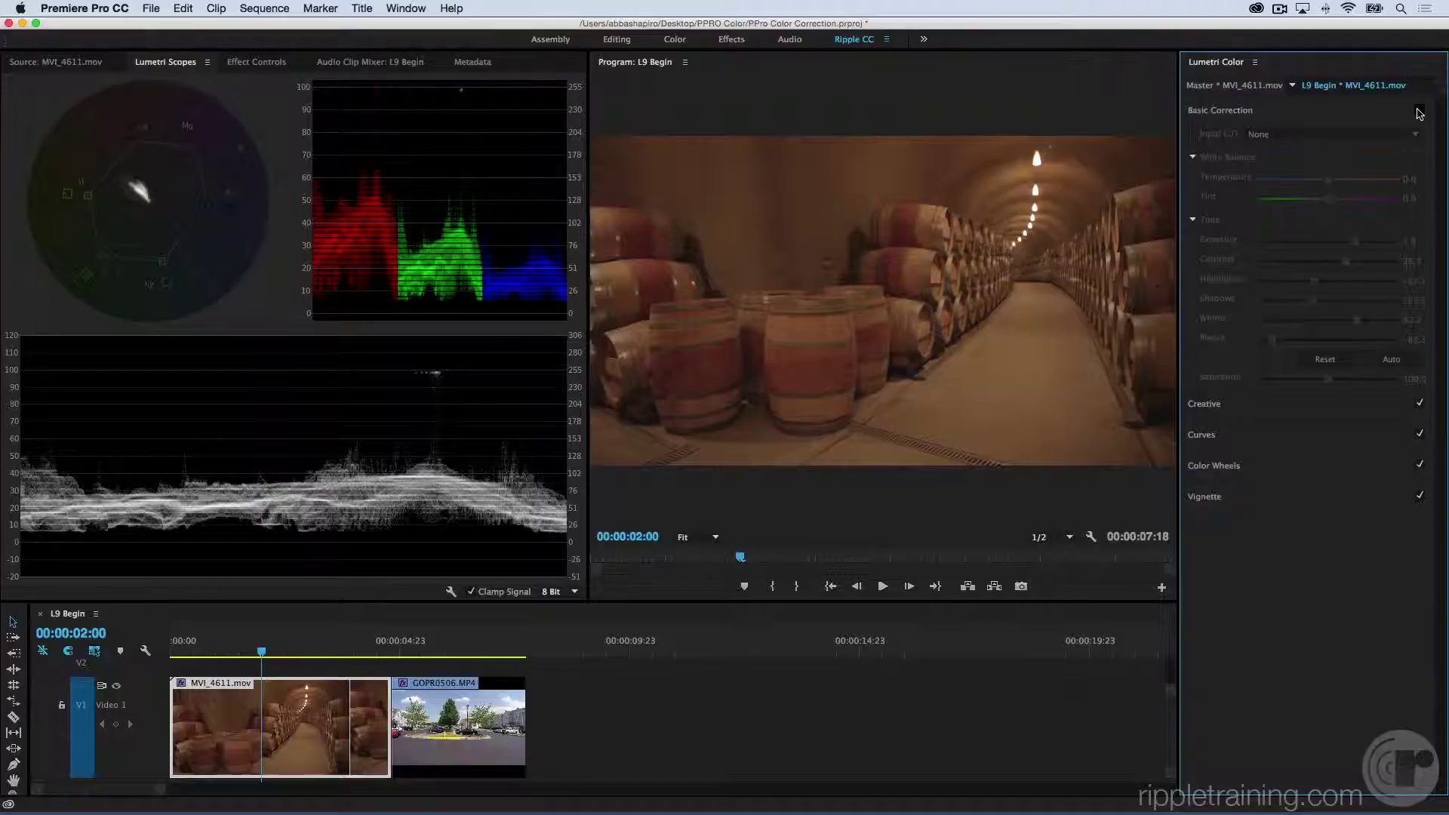
click(1420, 111)
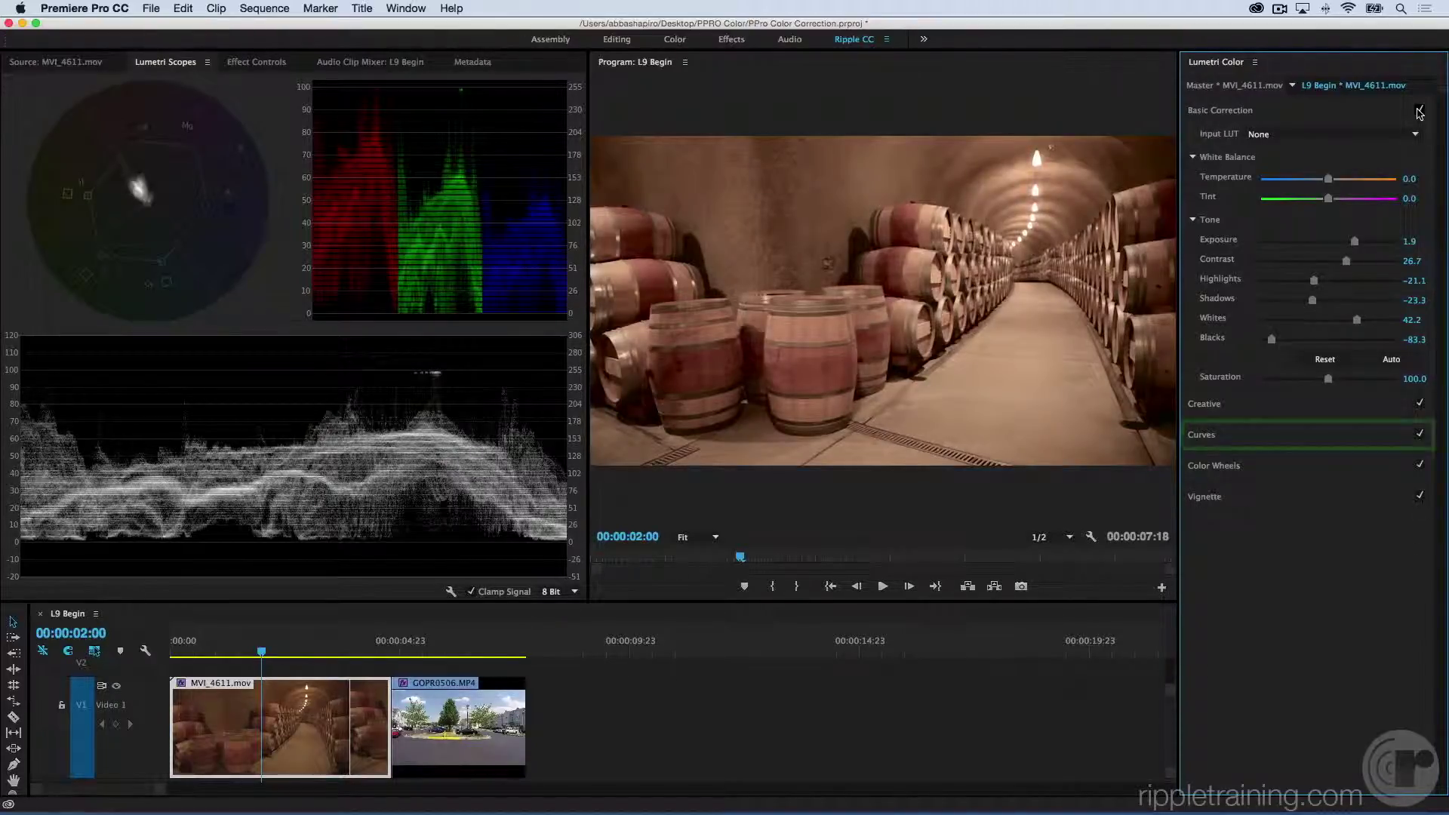
Bend the master white RGB curve into an S, lifting highlights and pulling shadows down.
click(1210, 435)
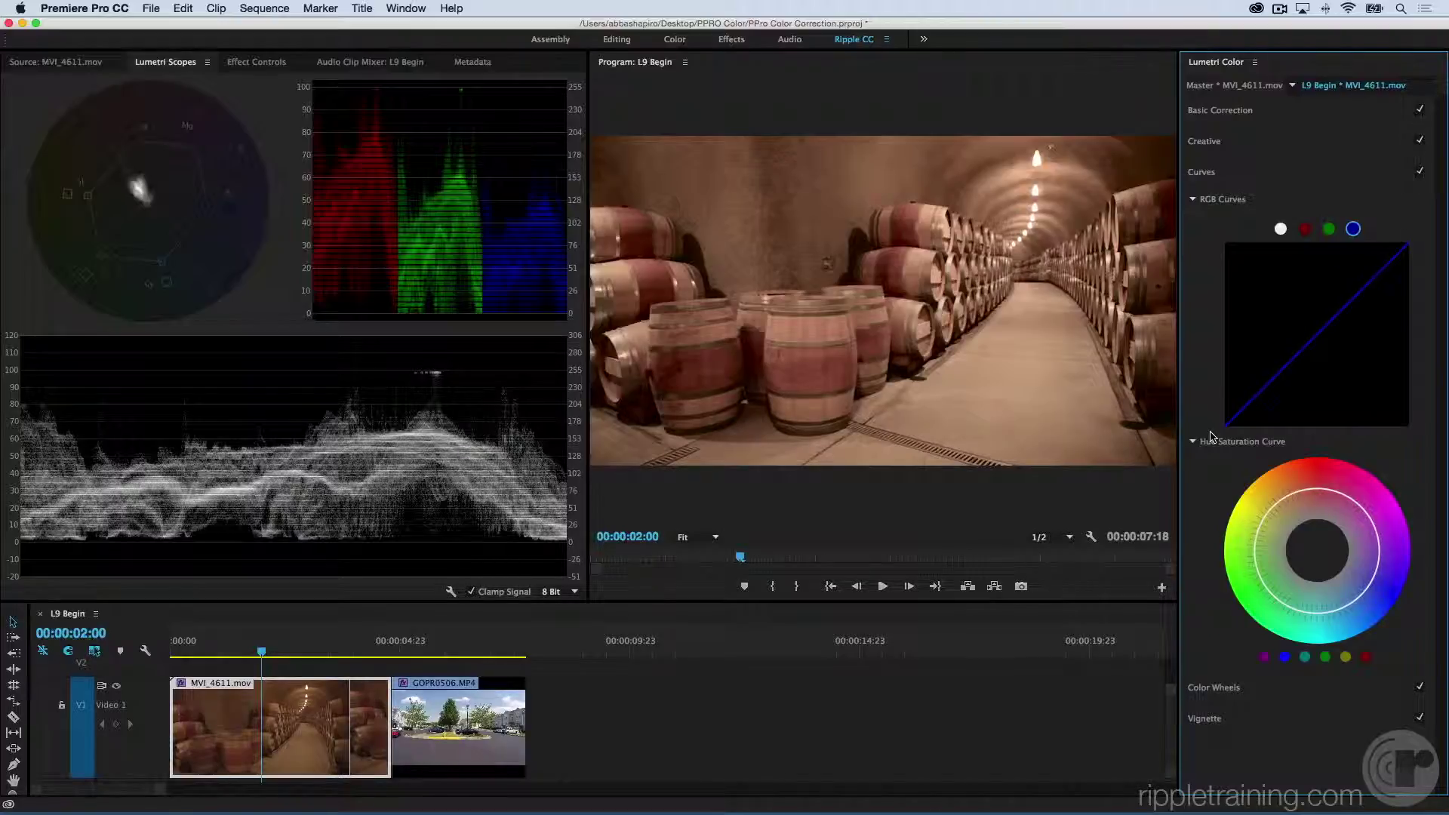
click(1281, 229)
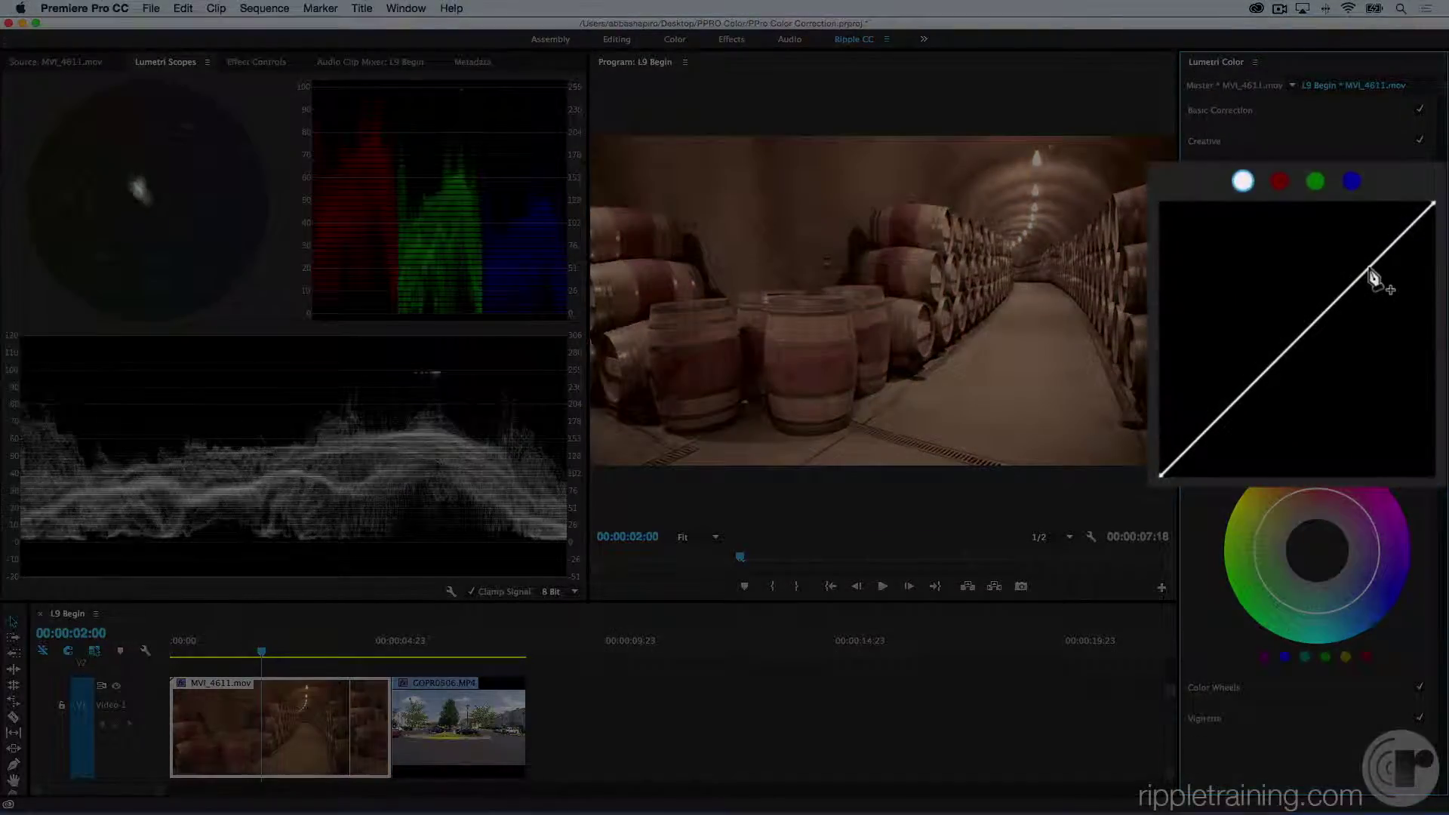
click(1369, 269)
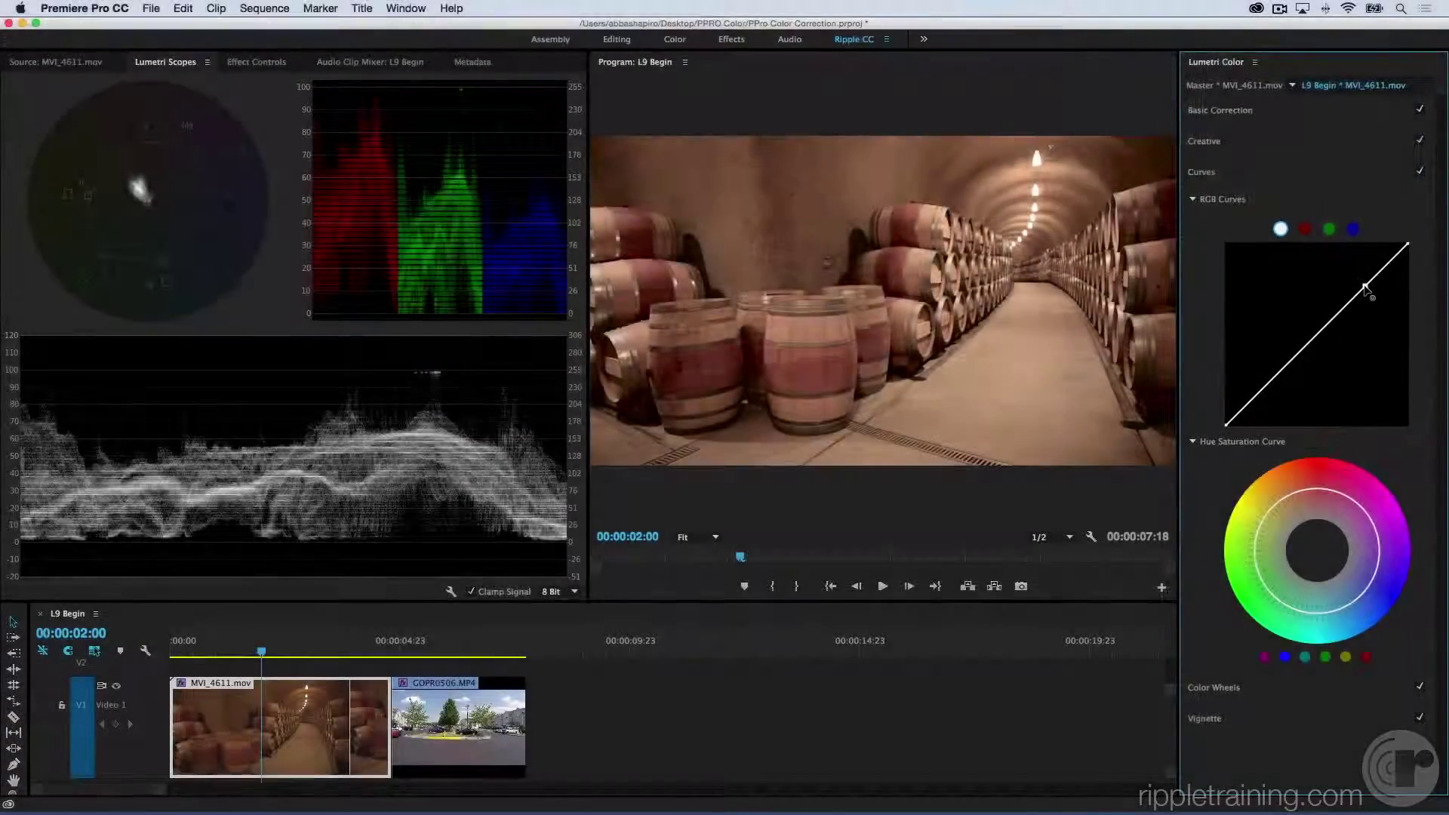
drag(1366, 289, 1363, 277)
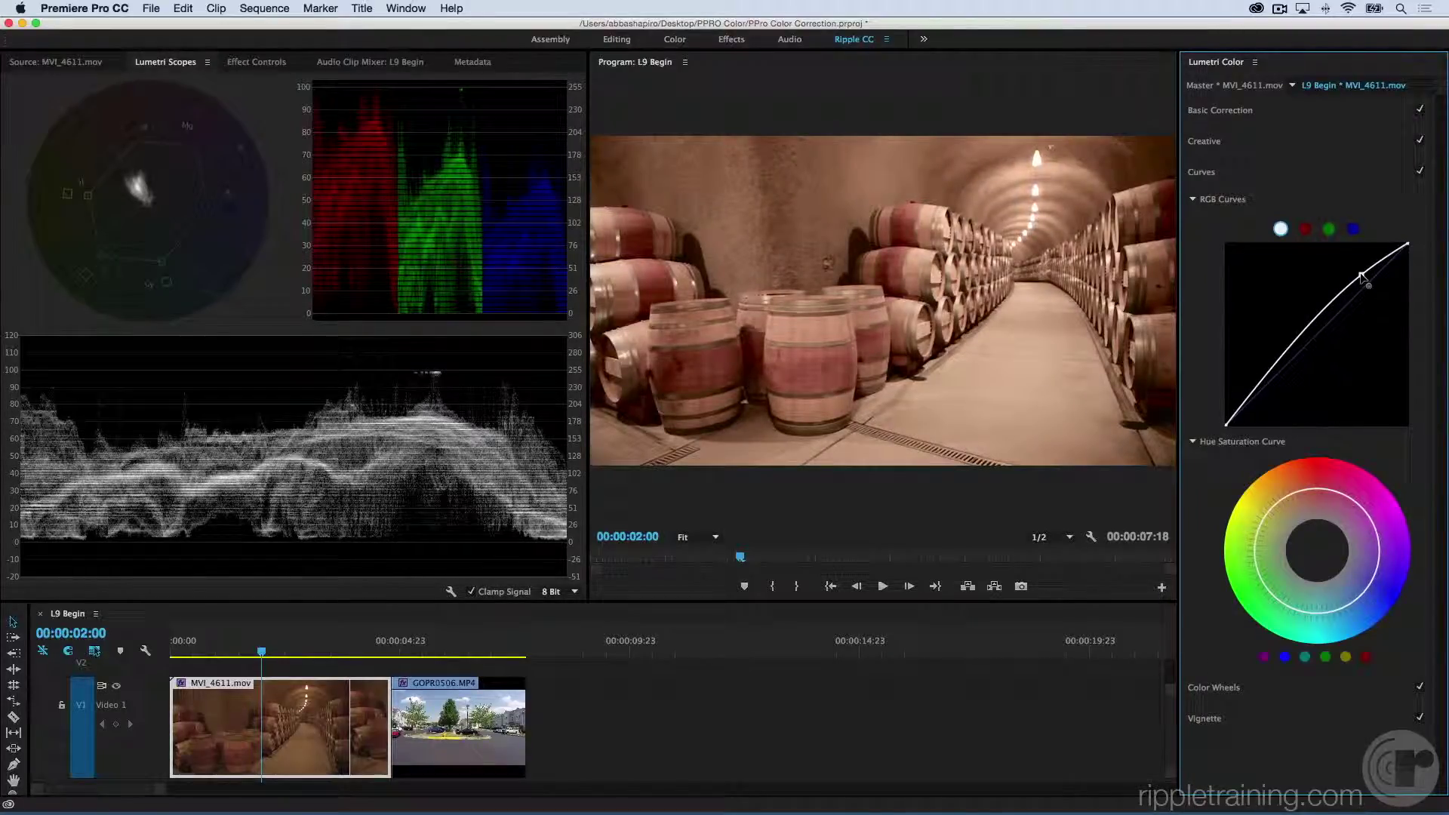
drag(1361, 276, 1382, 287)
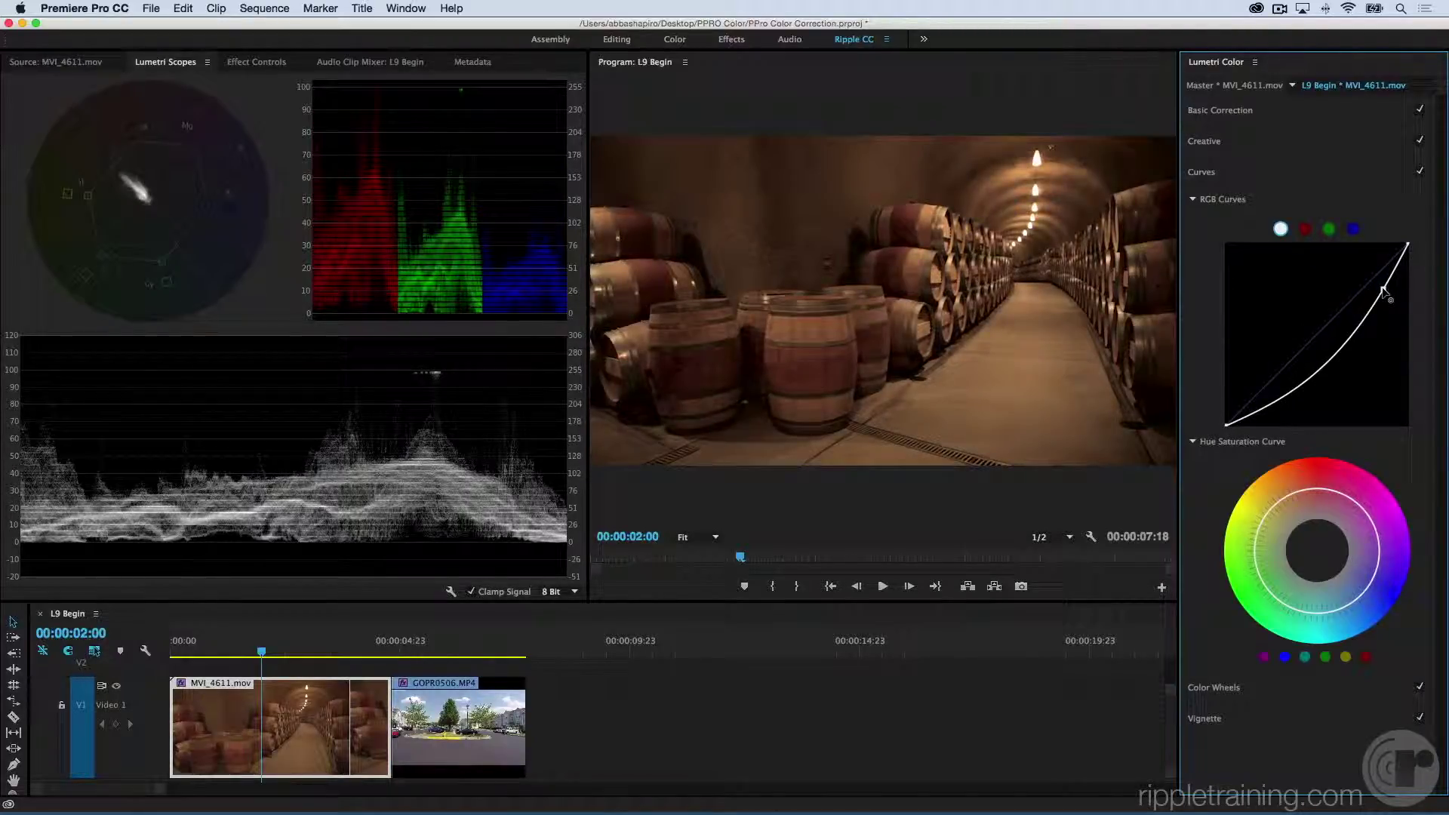
drag(1383, 288, 1374, 282)
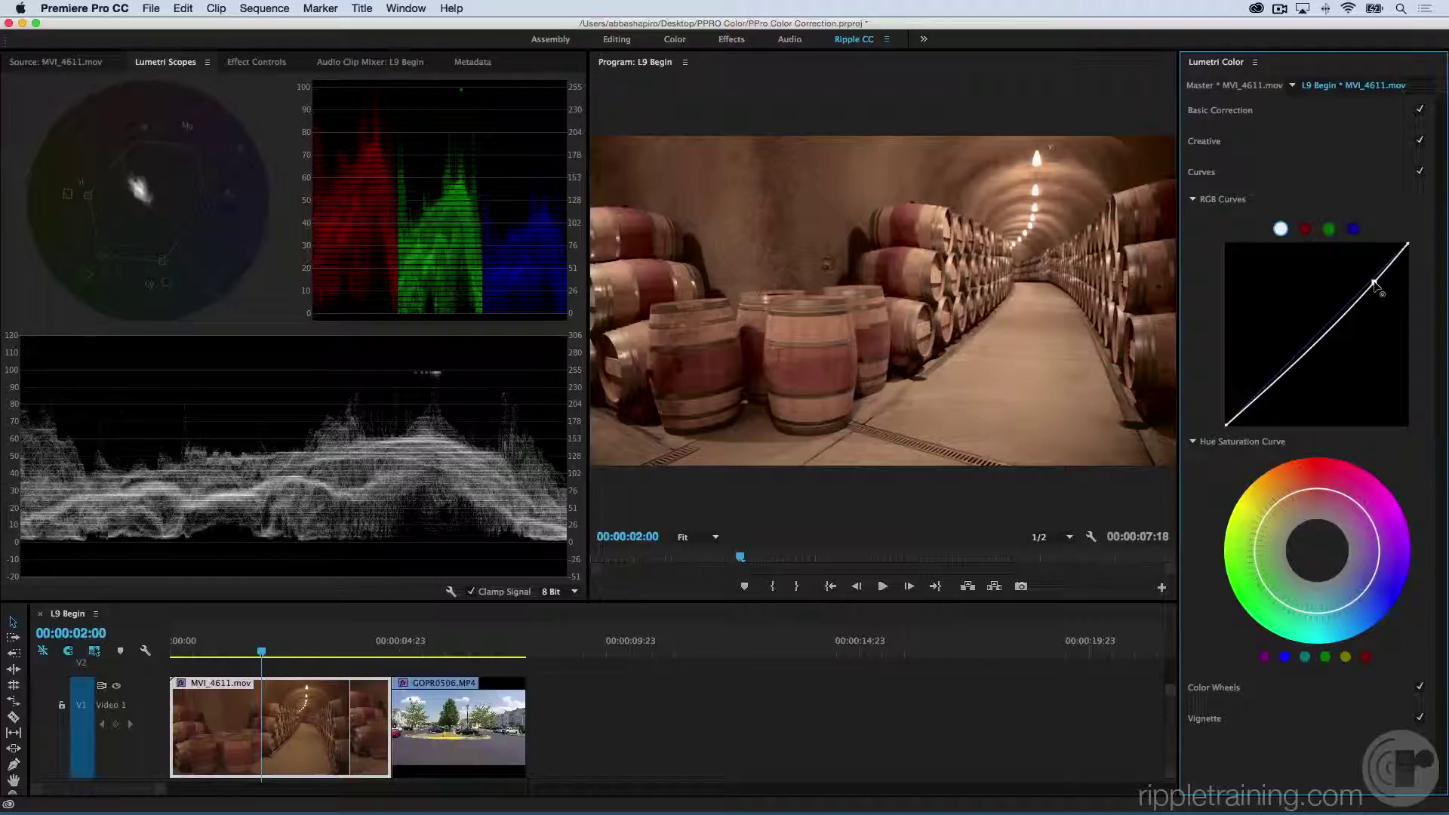
drag(1374, 285, 1373, 273)
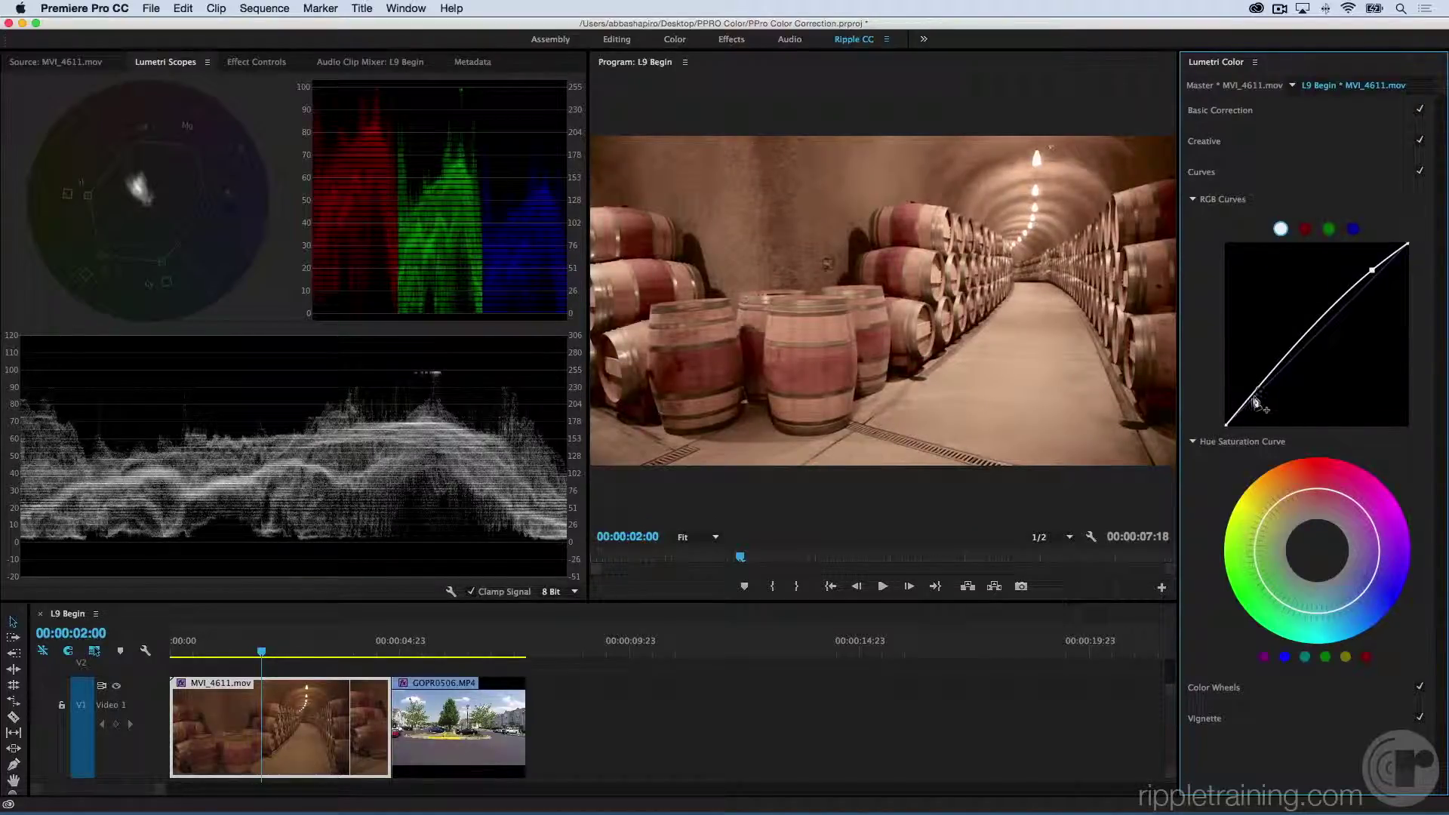
drag(1252, 397, 1257, 405)
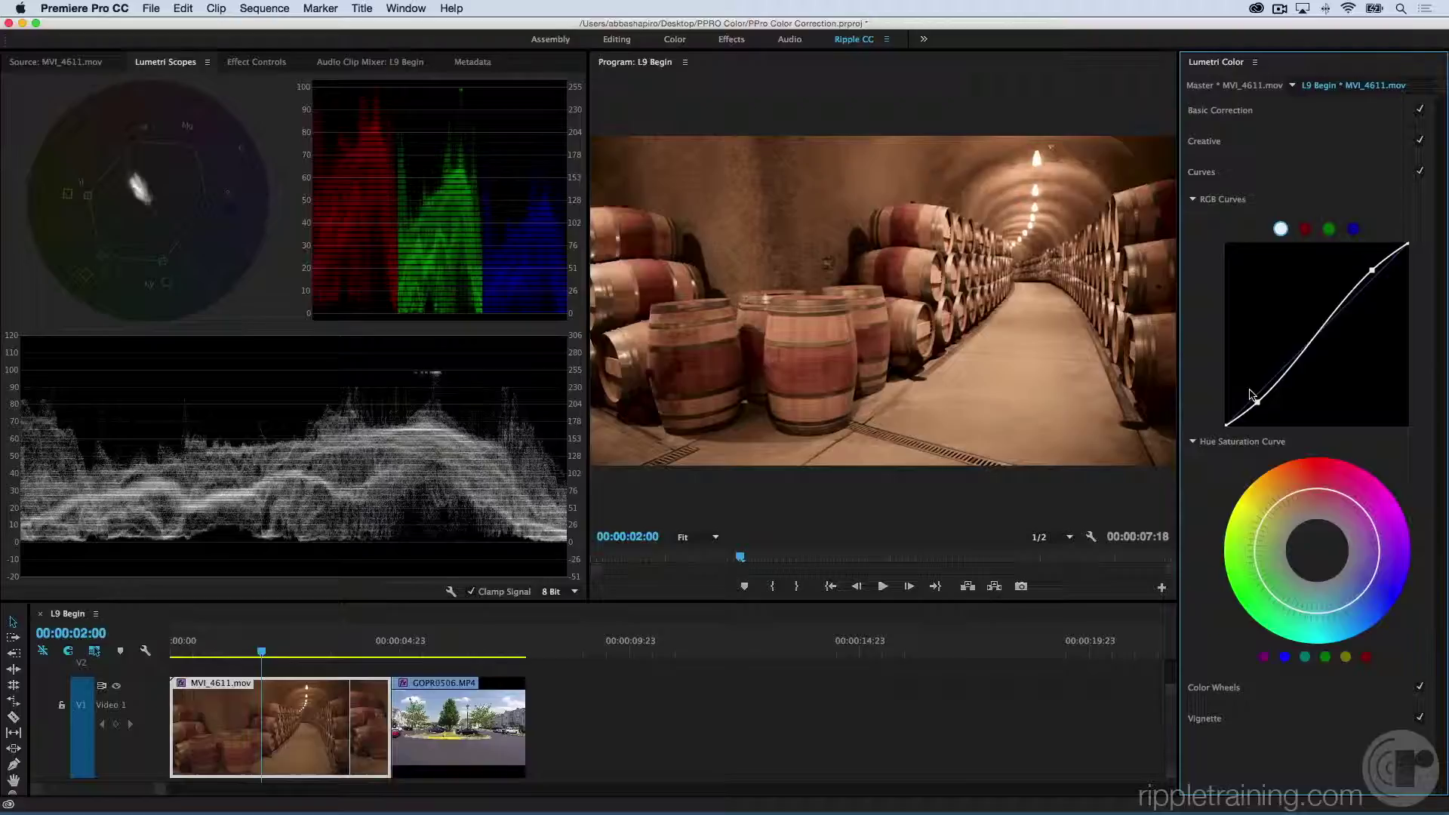
Pull the red channel curve well below the diagonal, giving the shot a strong green cast.
click(1305, 229)
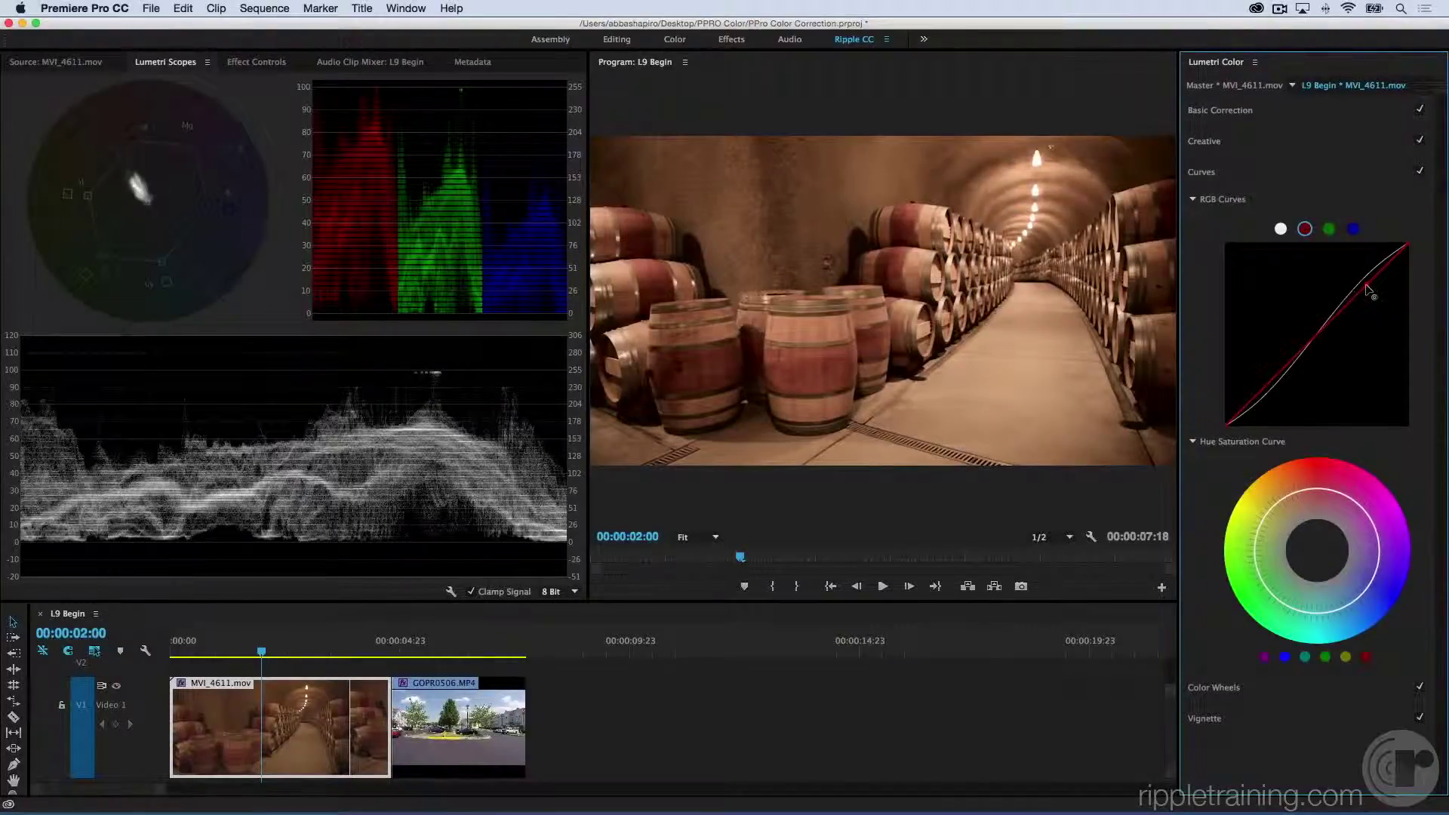
drag(1368, 291, 1373, 309)
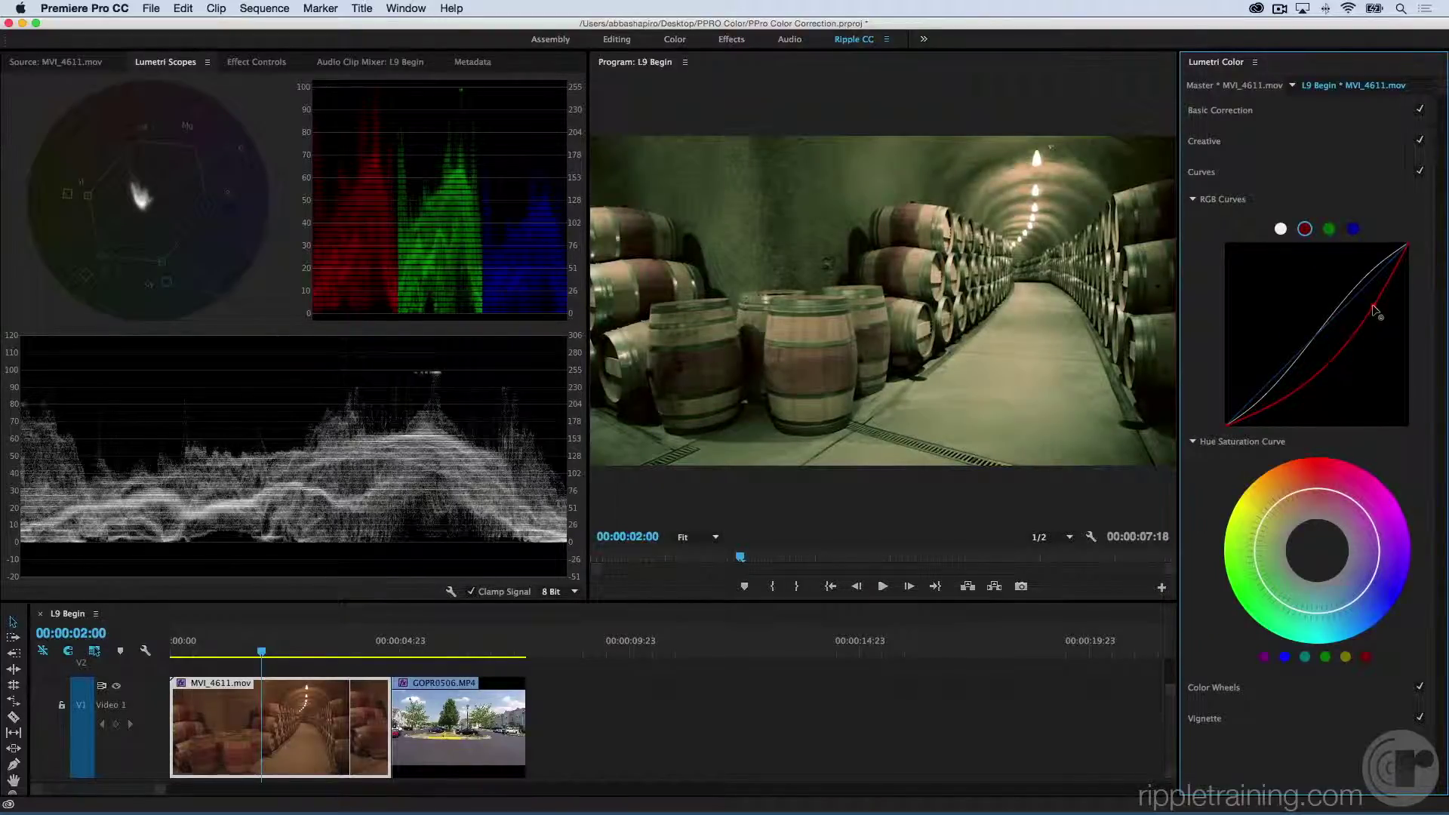
mouse_move(1374, 310)
mouse_down()
mouse_move(1328, 353)
mouse_move(1365, 336)
mouse_move(1353, 355)
mouse_move(1383, 302)
mouse_move(1386, 317)
mouse_up()
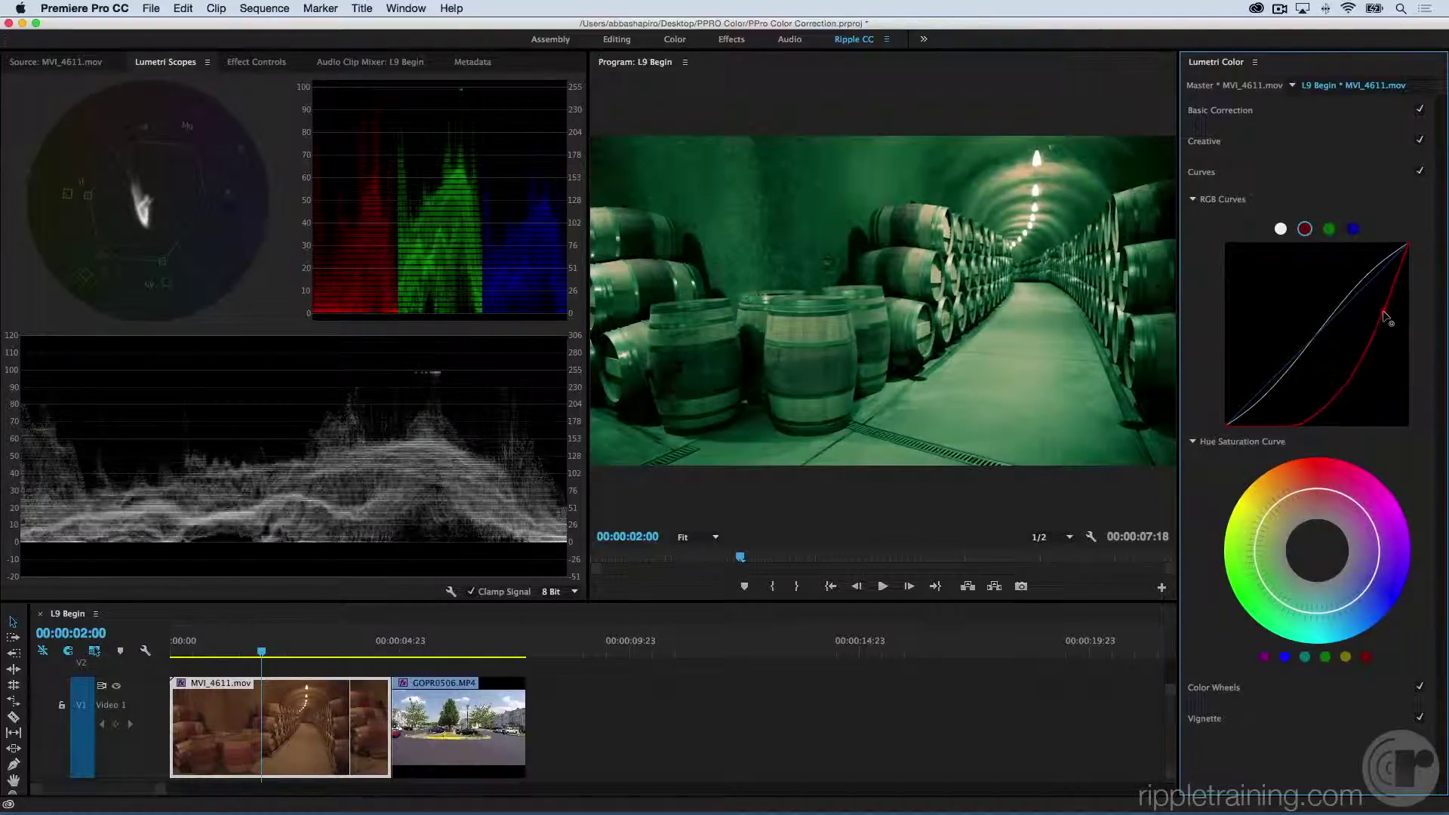
drag(1386, 318, 1386, 307)
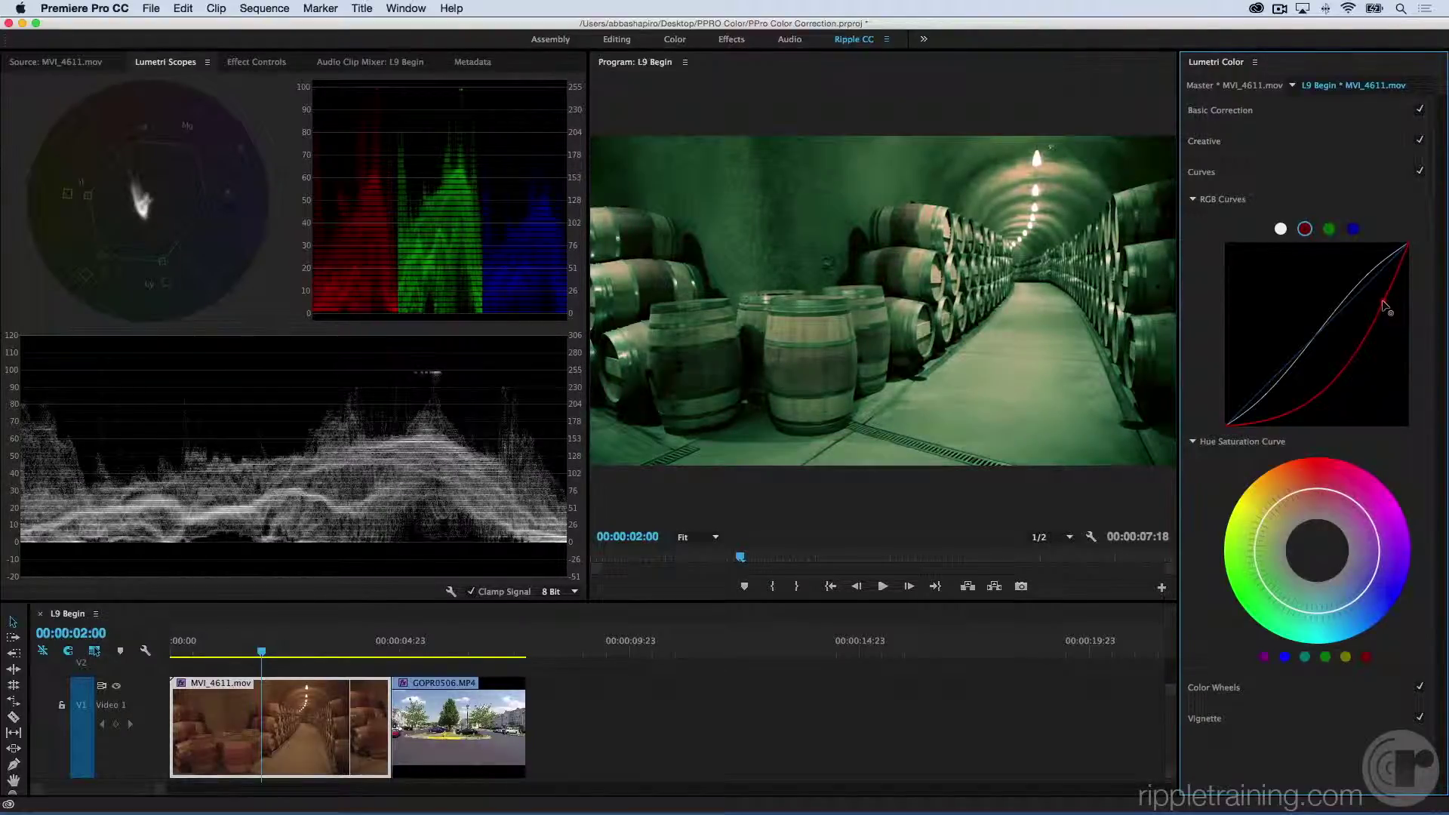
Reset the red curve, then lower one point just slightly below the diagonal.
double_click(1292, 309)
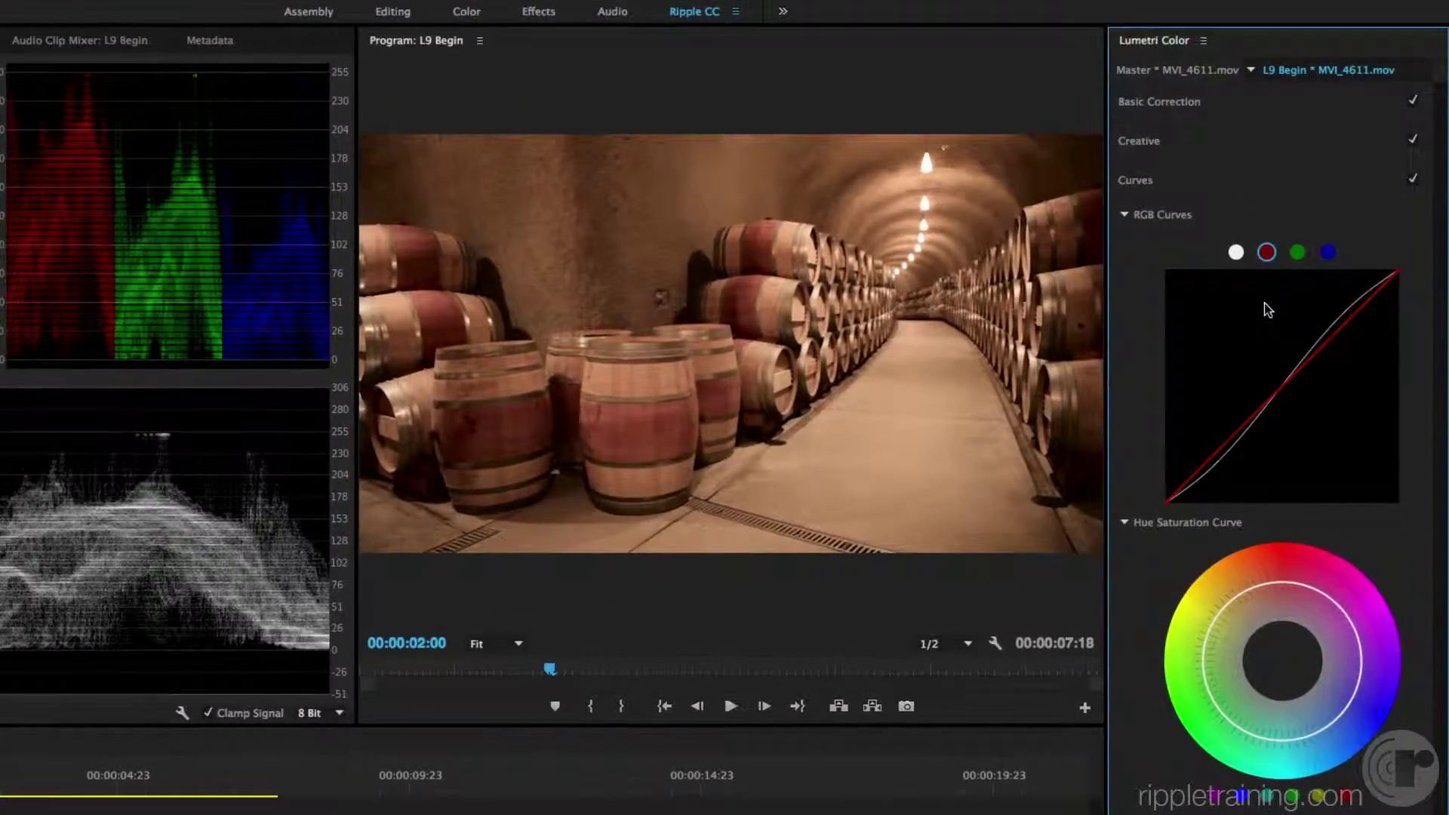
click(1332, 350)
drag(1333, 349, 1337, 354)
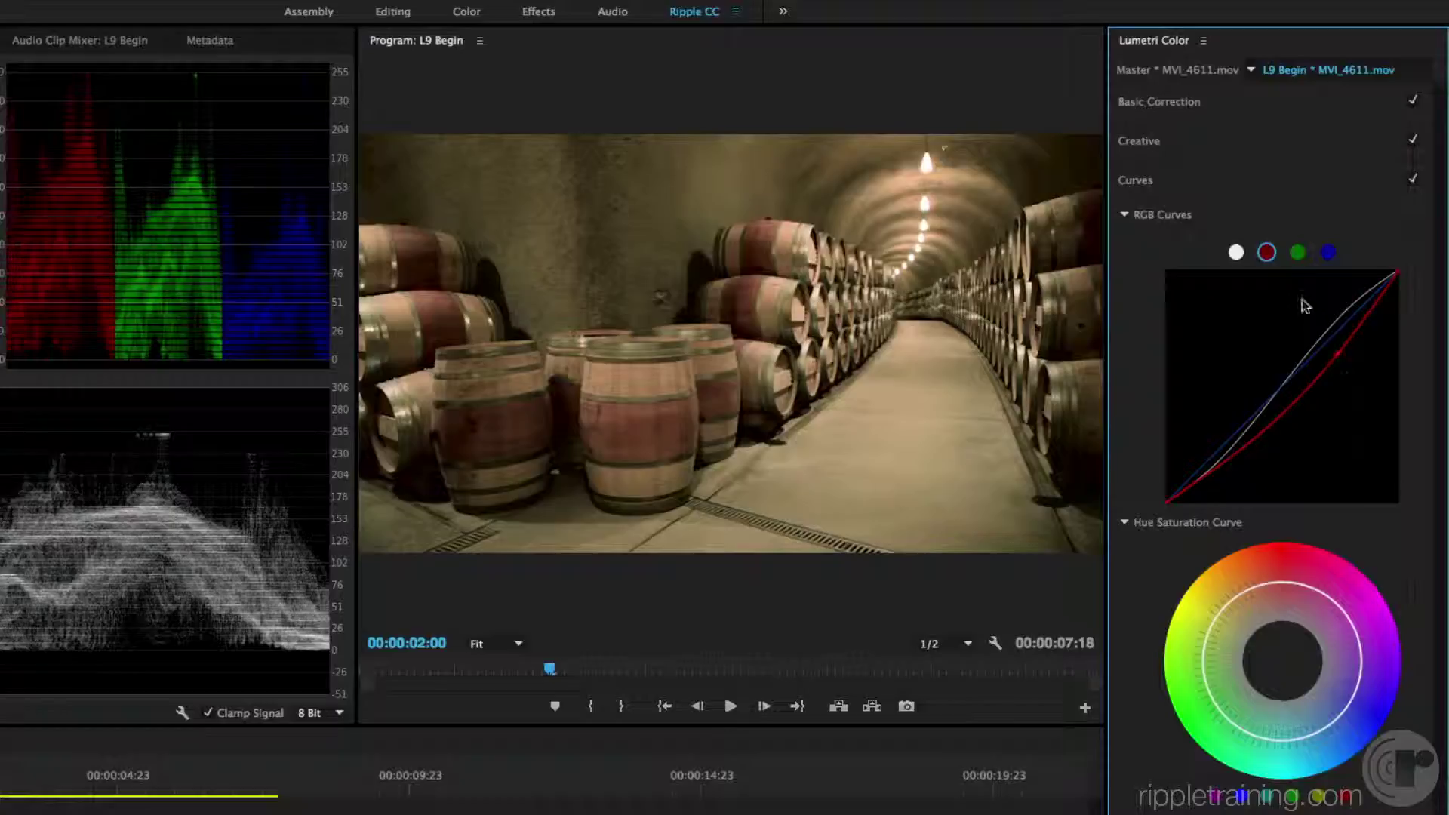
Add a green channel midpoint and drag it slightly down-right to reduce the green cast.
click(1297, 254)
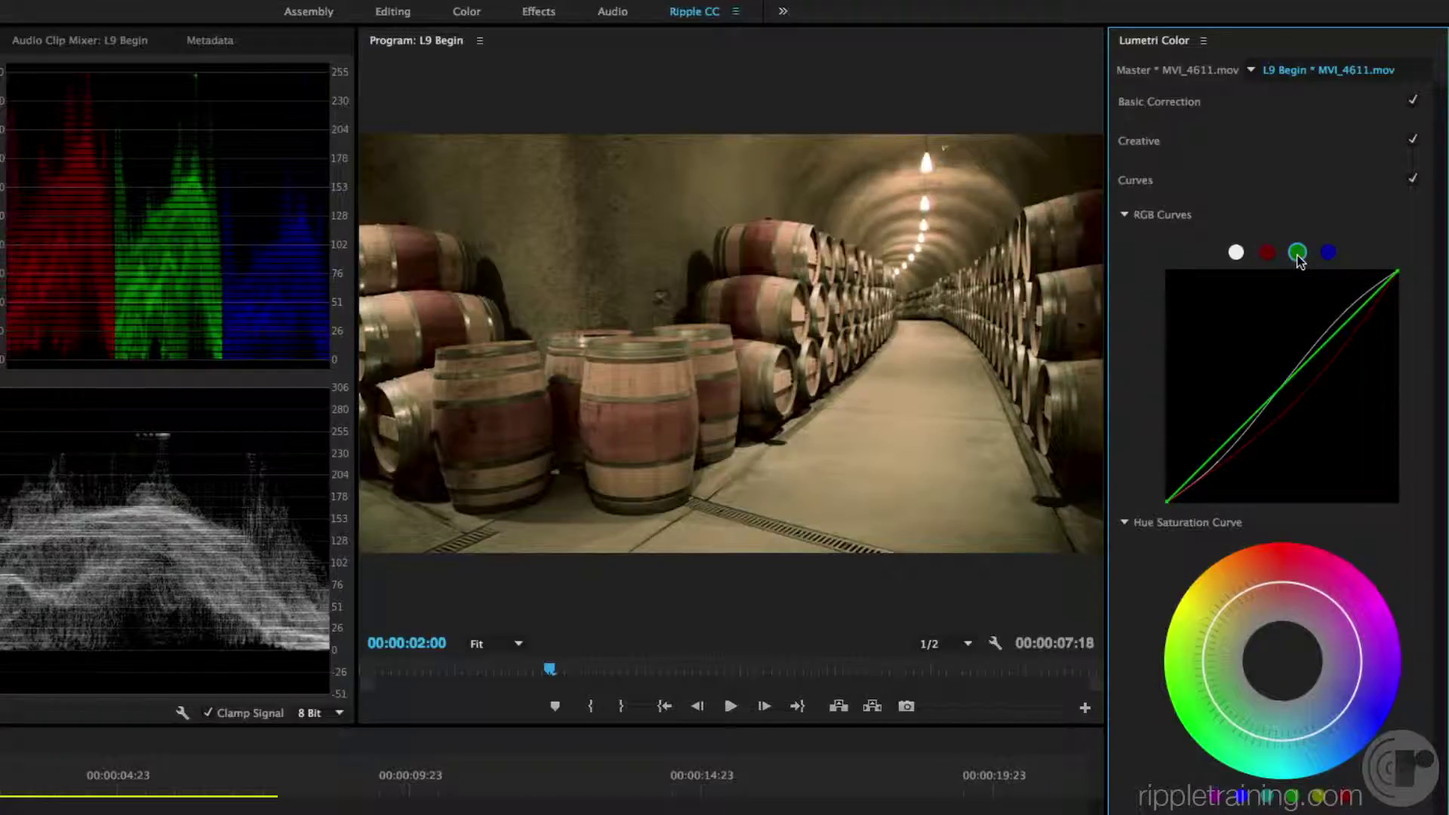
click(1279, 392)
drag(1278, 393, 1288, 396)
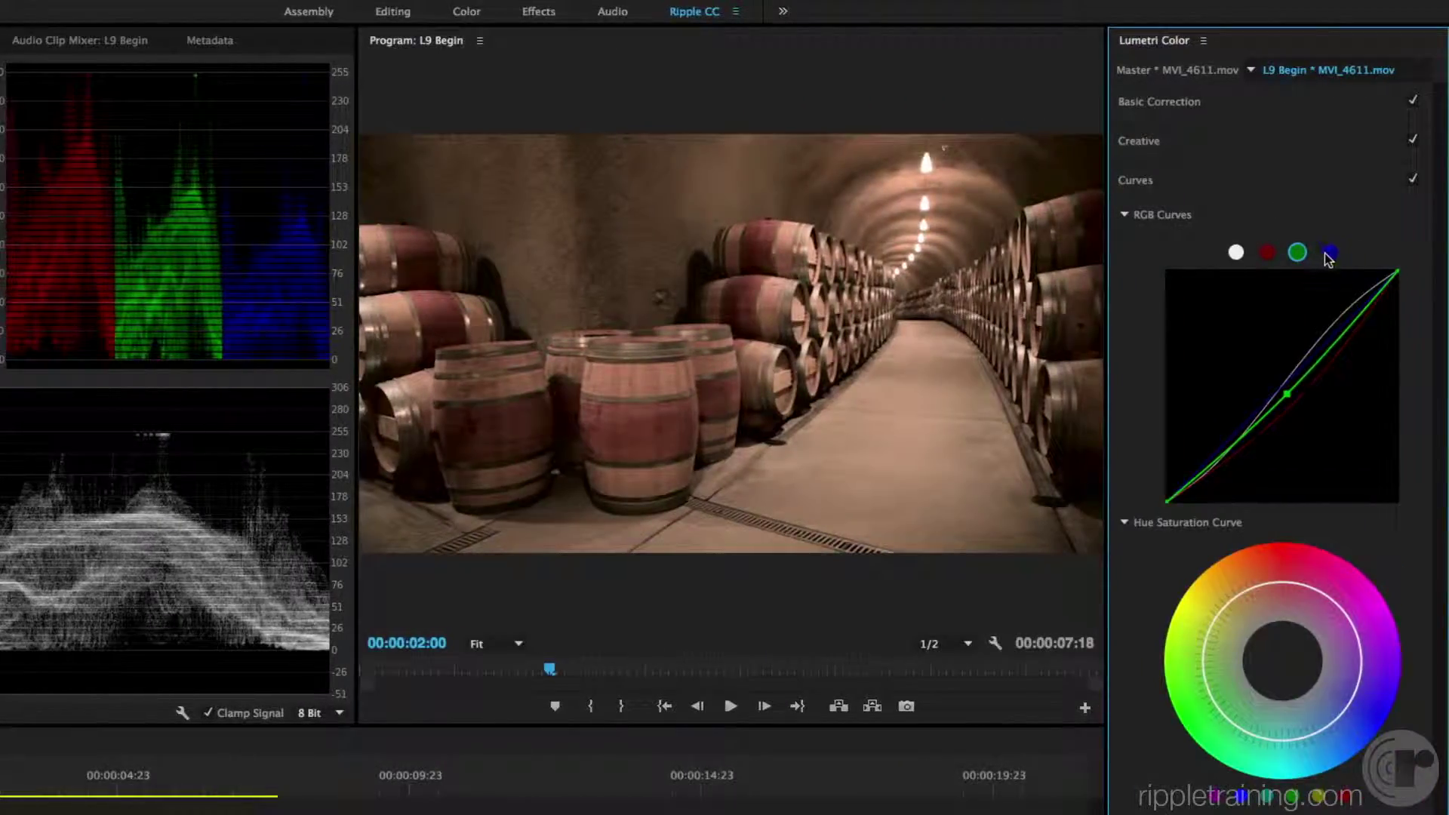
Raise a blue channel midpoint above the diagonal to cool the wine-cellar shot.
click(1327, 255)
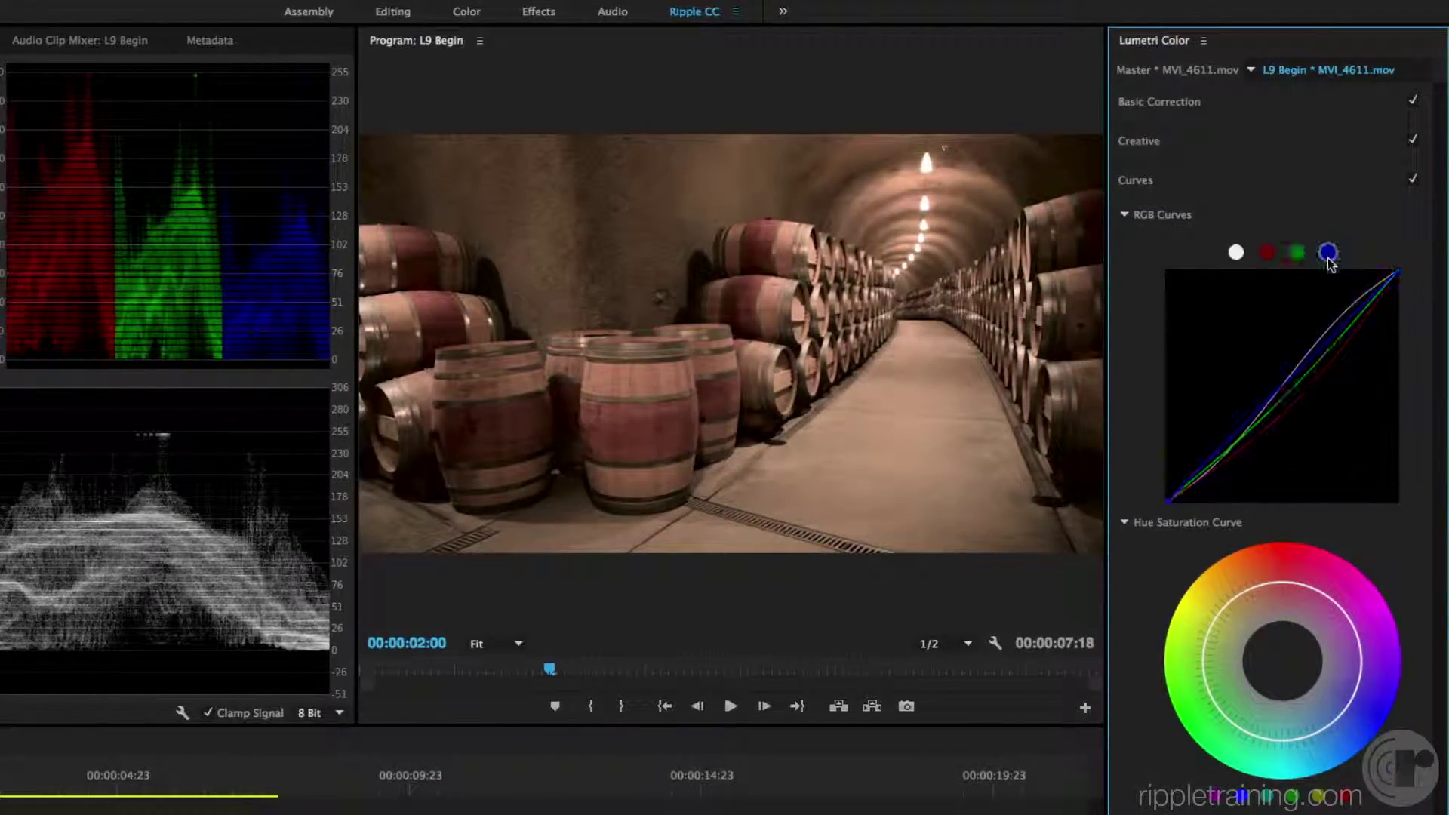
click(1282, 391)
drag(1283, 393, 1272, 378)
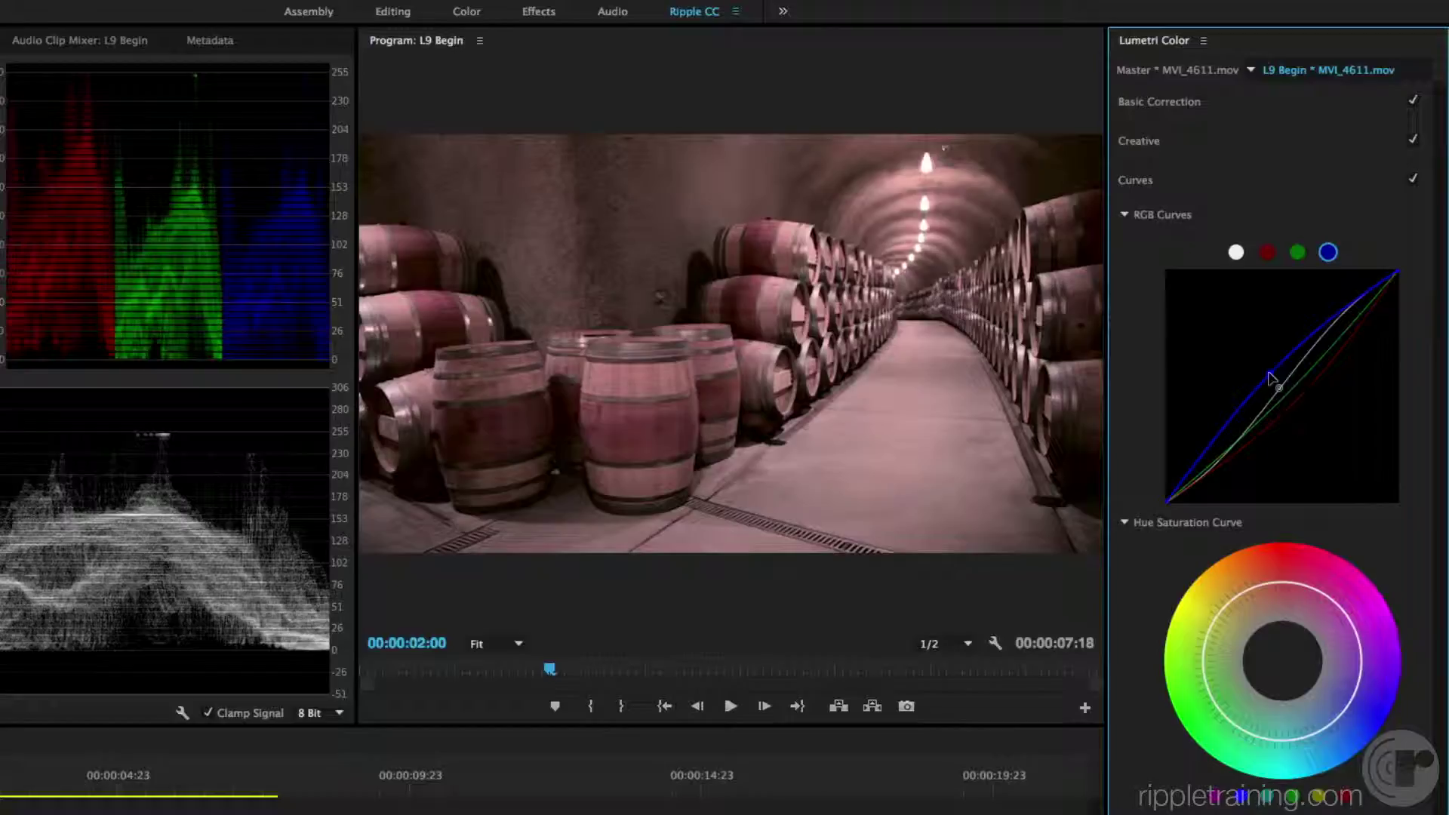
Try pushing the blue shadows up into a purple cast, then delete that extreme point.
click(1270, 376)
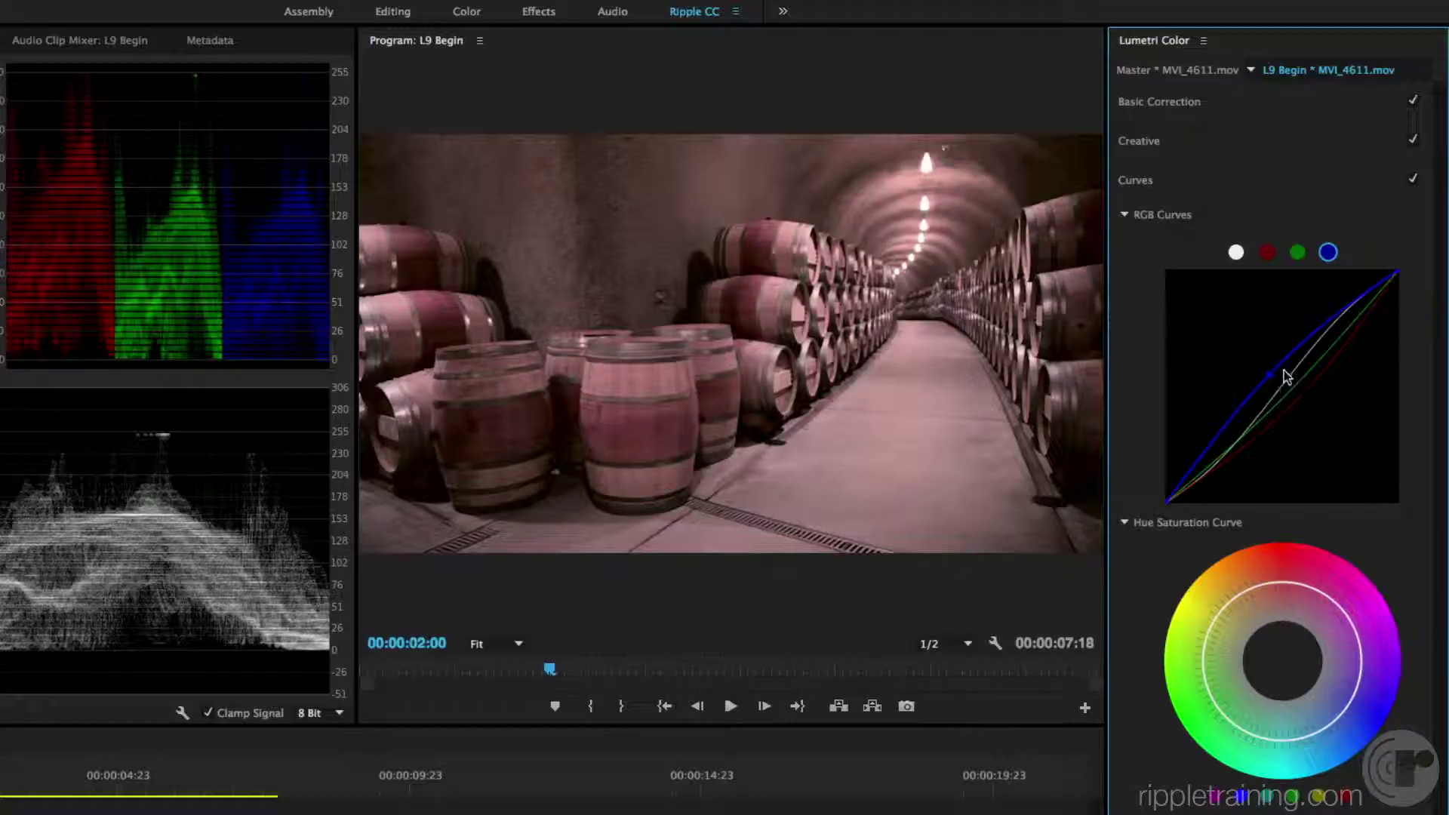
click(1247, 408)
drag(1224, 431, 1238, 311)
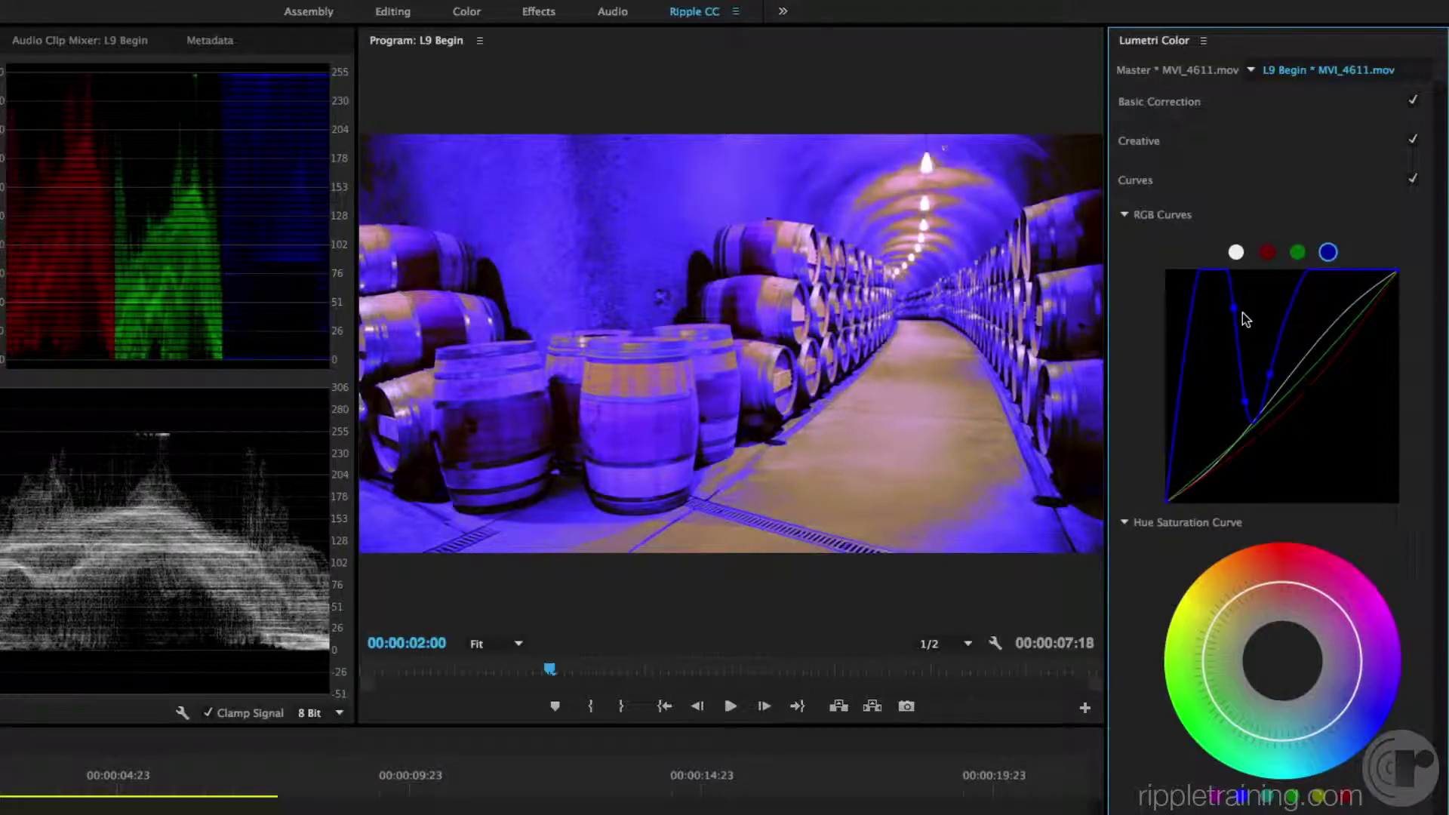
double_click(1249, 314)
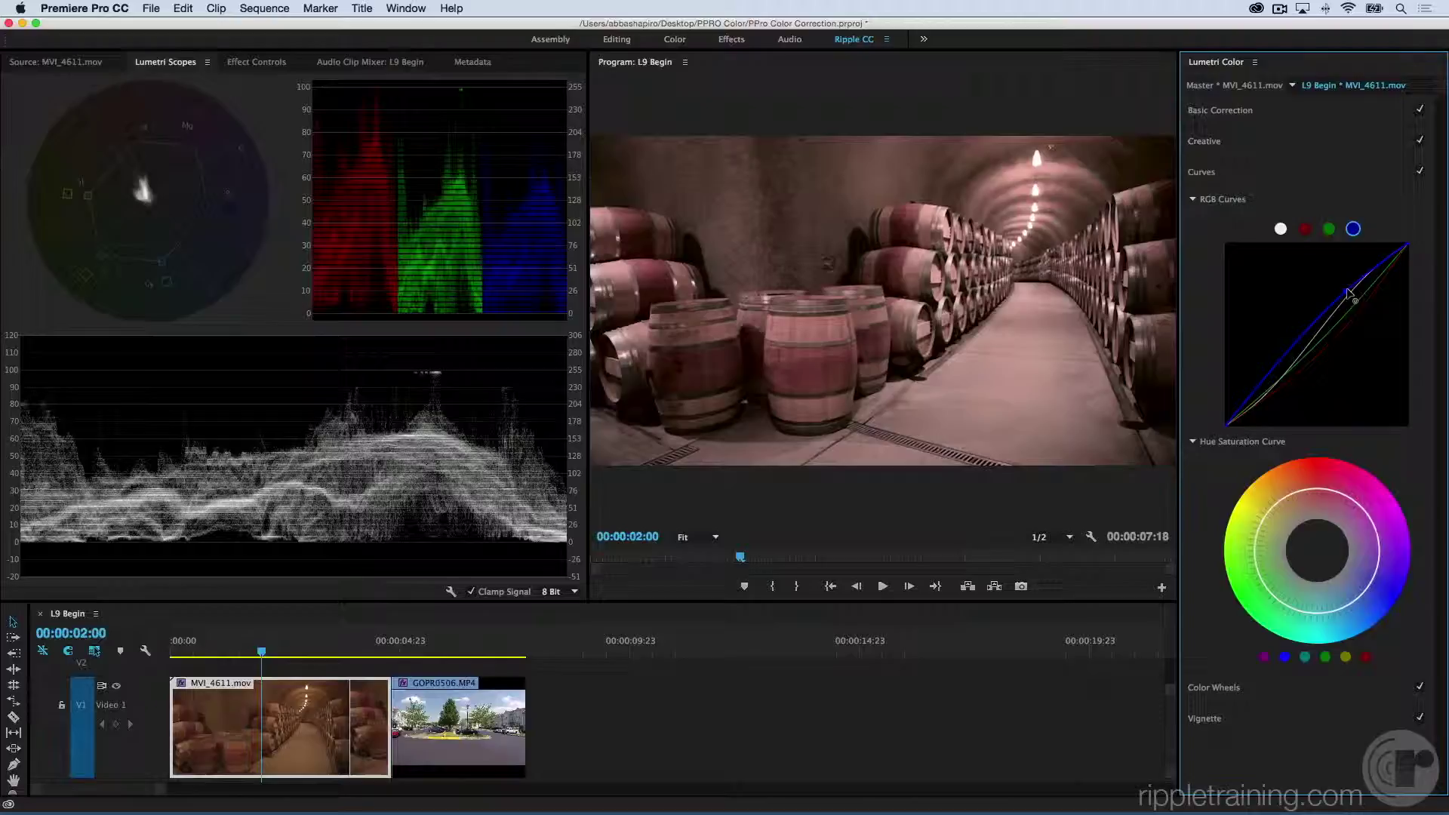
Load the original MVI_4611.mov into the Source monitor beside the graded Program view.
key(f)
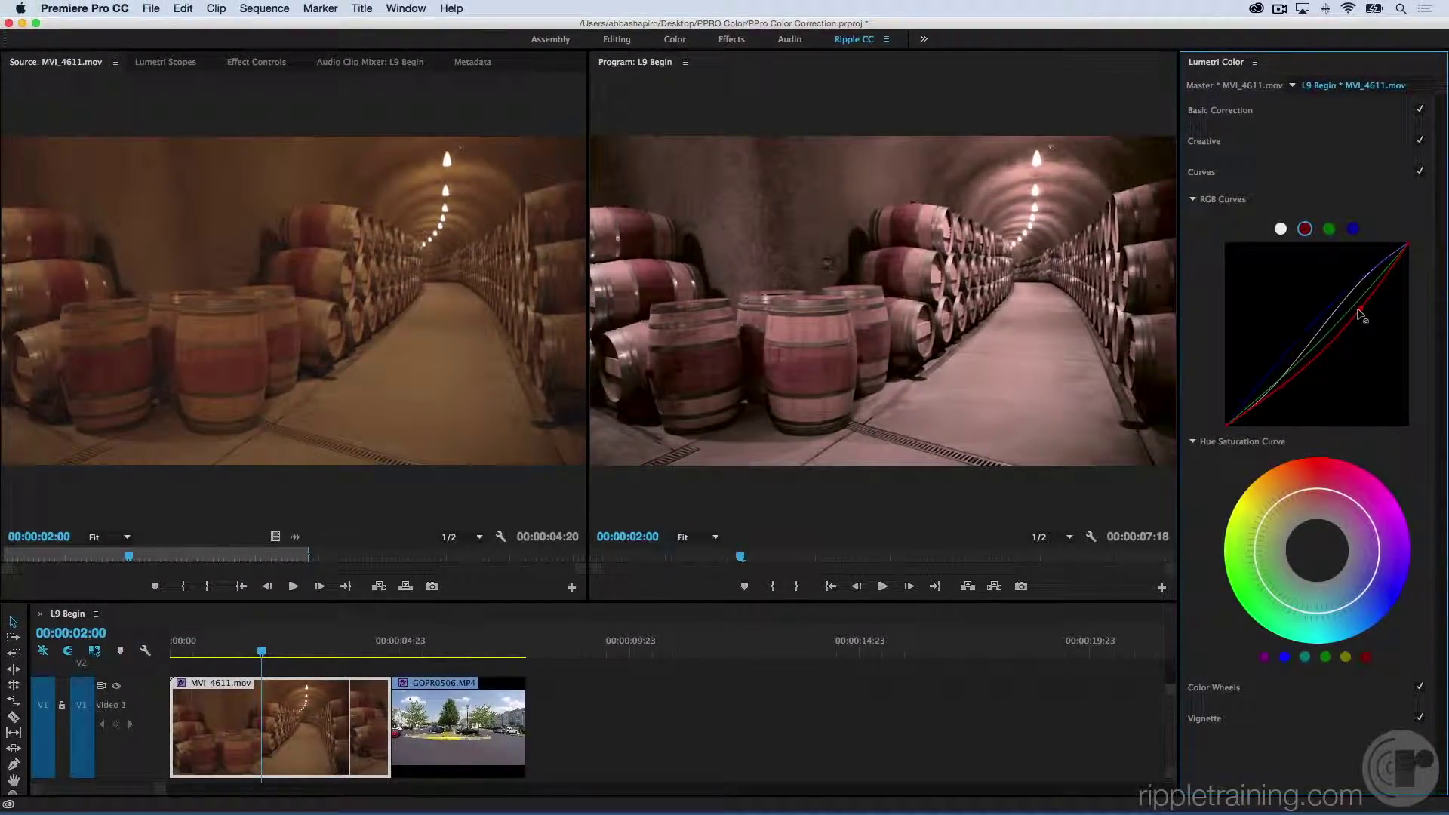
Drag the red curve's control point back toward the diagonal so the barrels keep some red.
drag(1359, 314, 1355, 318)
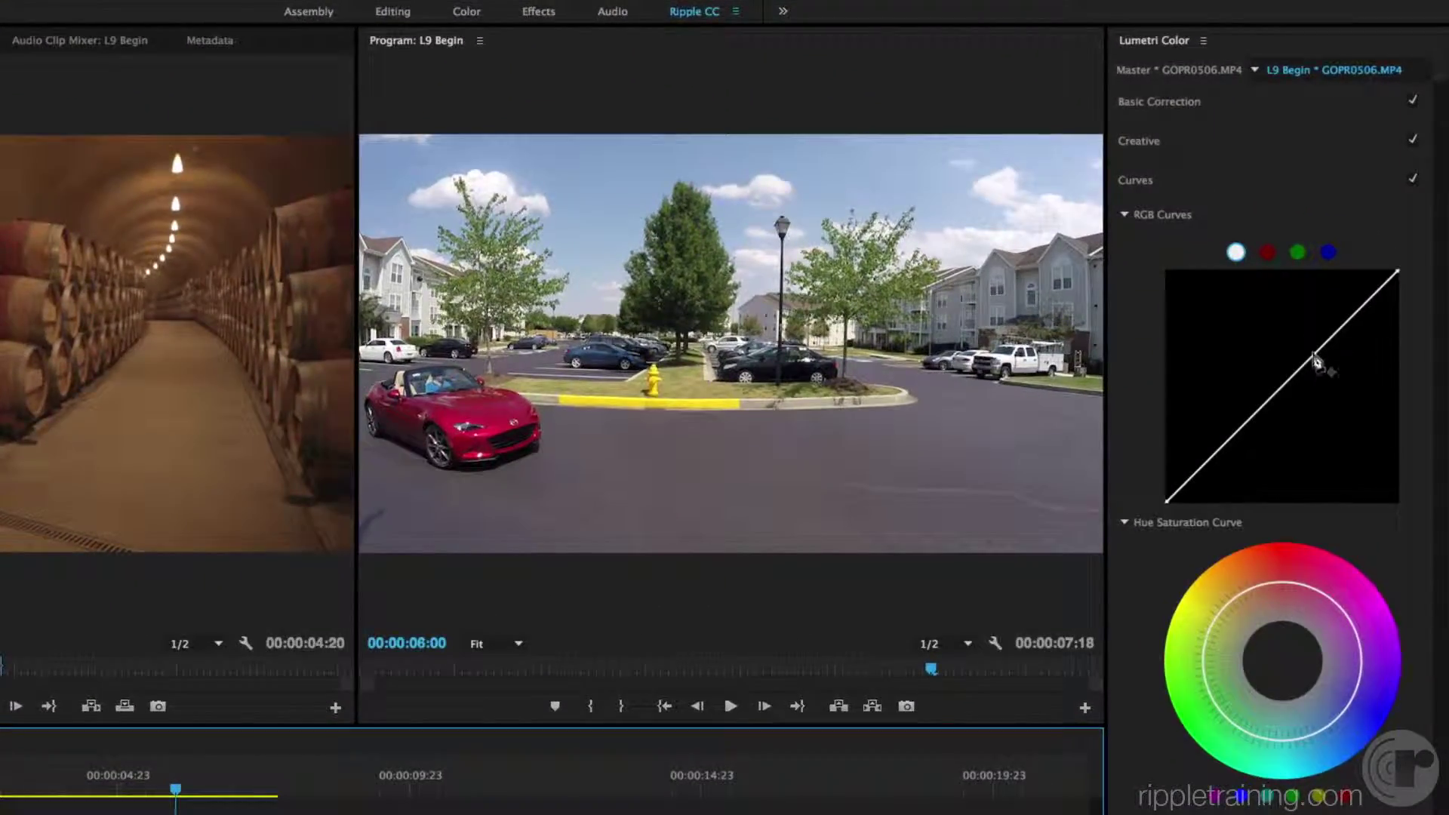
Add two master curve points on the car clip, one lowered and one lifted, then compare with Curves off and on.
click(1340, 331)
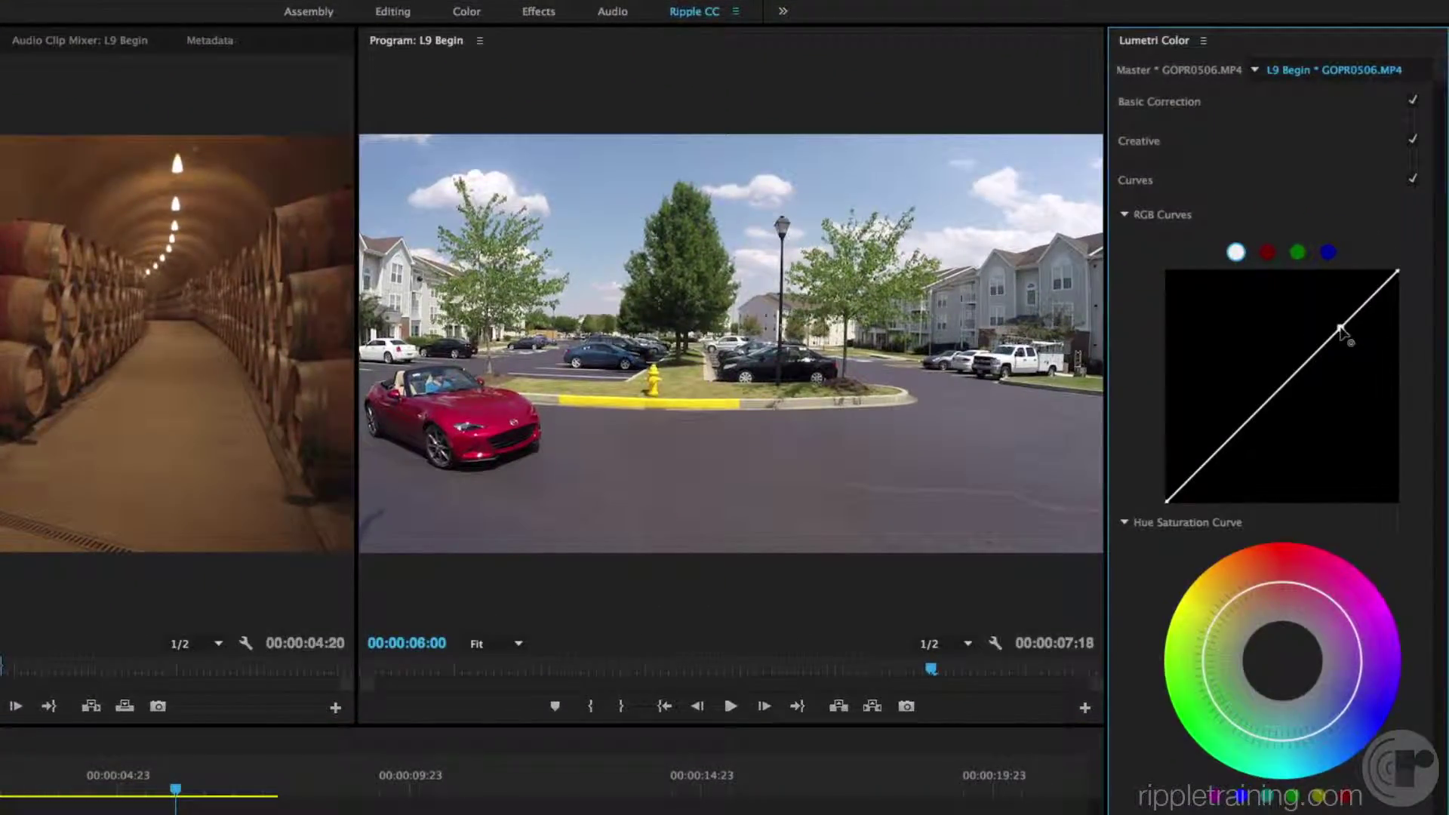
drag(1341, 331, 1351, 336)
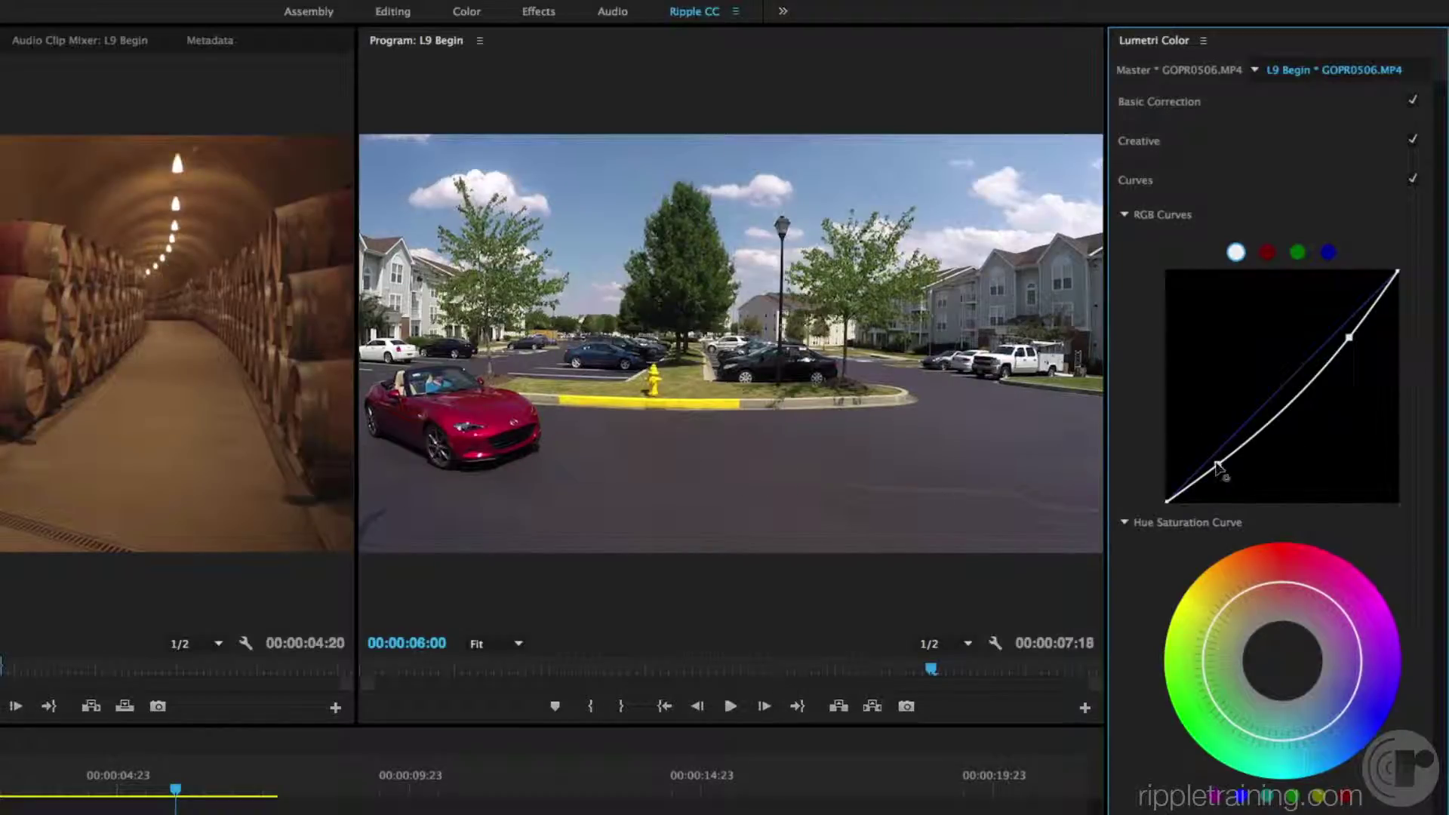
drag(1216, 467, 1215, 462)
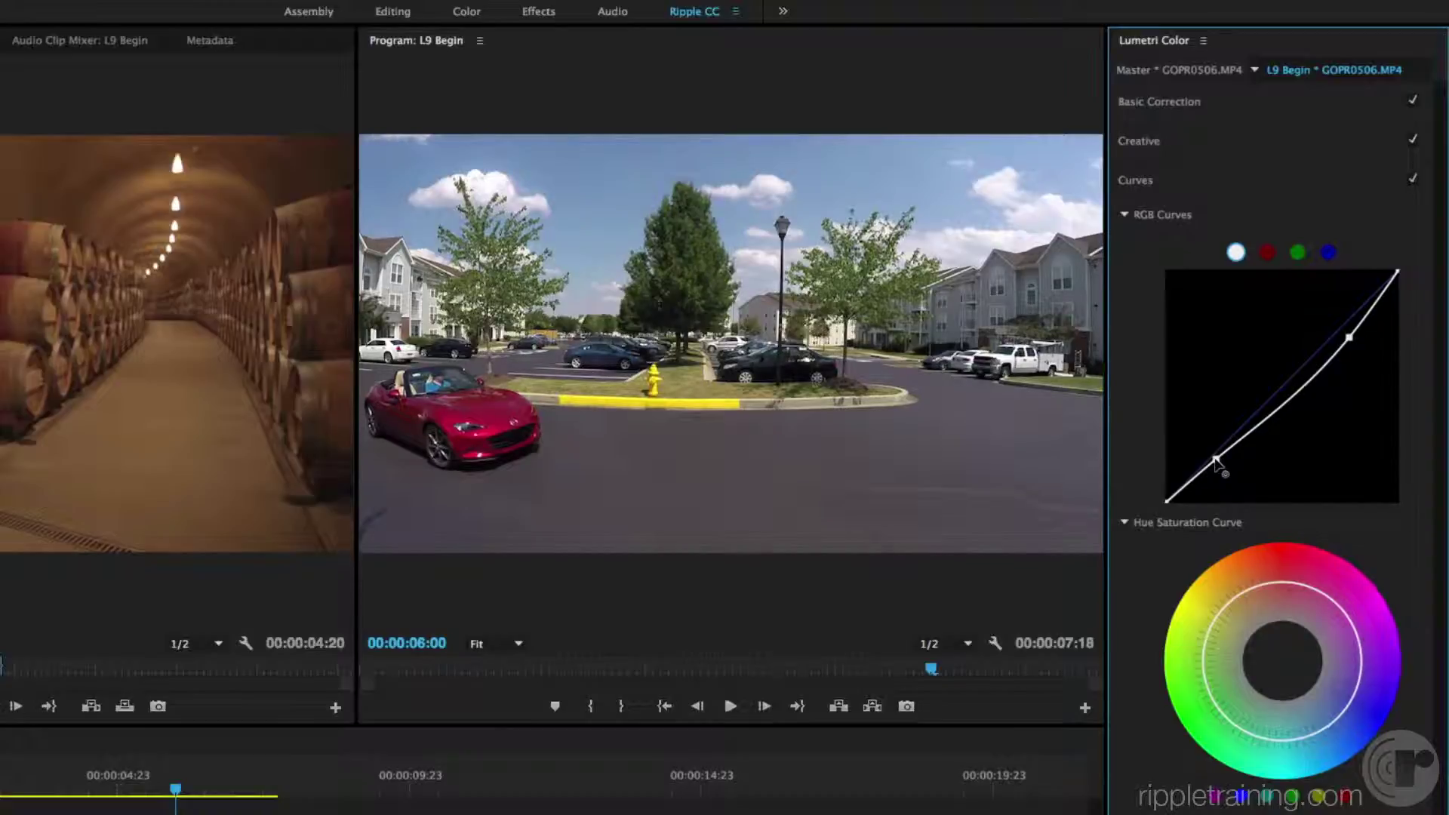
click(1413, 179)
click(1413, 180)
Play the car clip forward to 00:00:06:12, where the red car appears.
click(188, 794)
key(space)
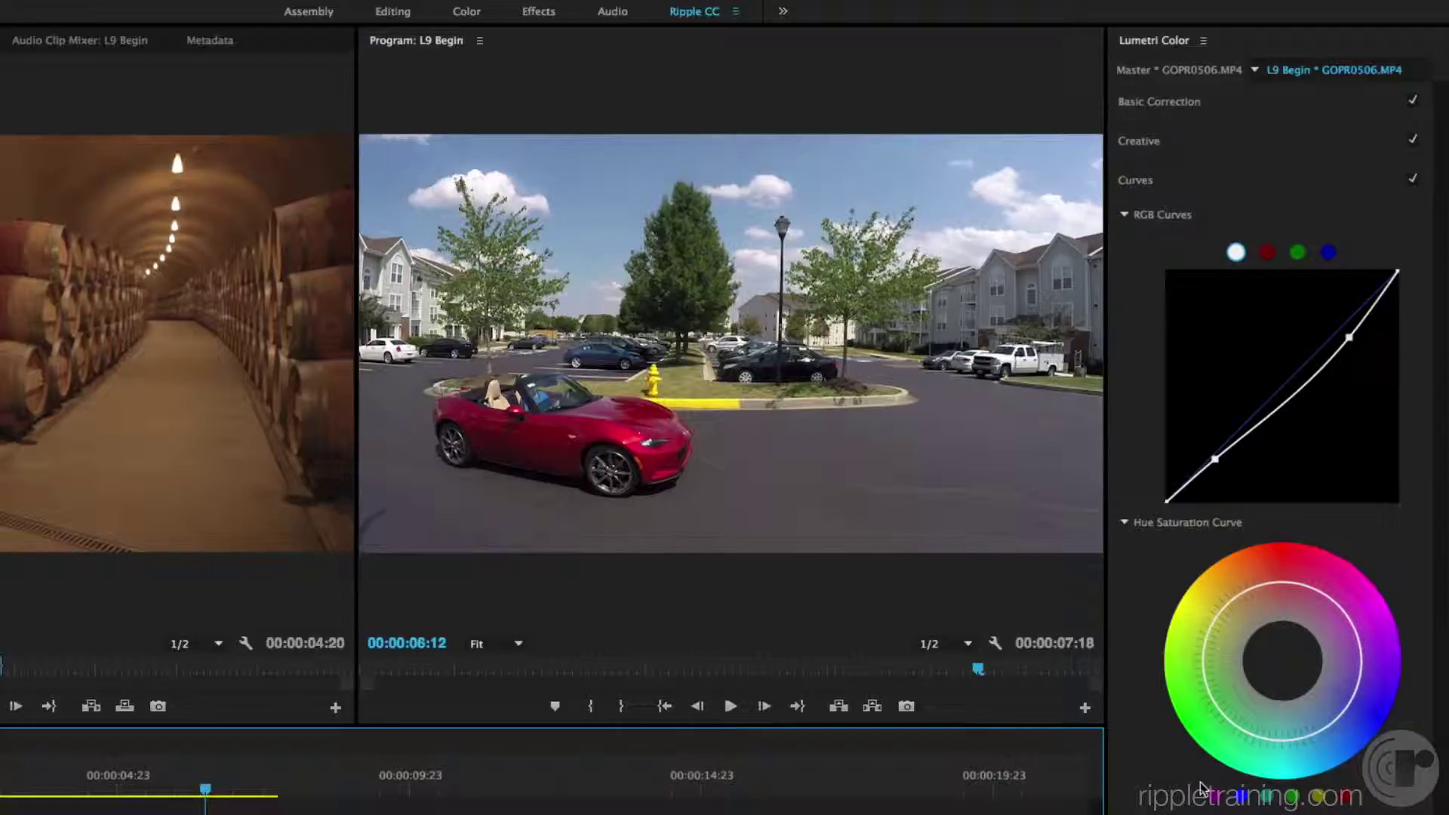
click(1348, 805)
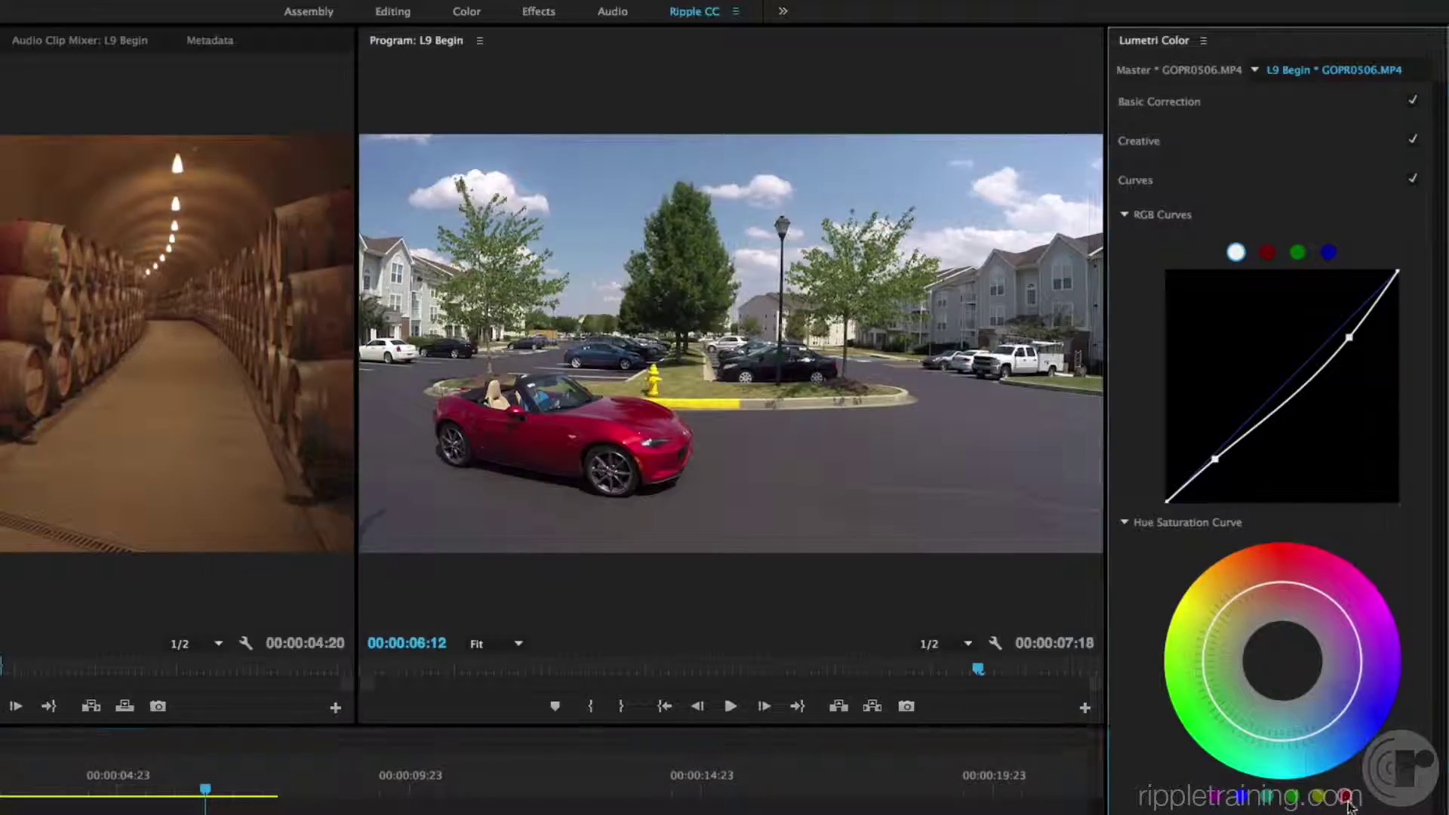
Pull red hues down on the Hue Saturation Curve, widening toward orange and magenta, turning the car grey.
click(1282, 582)
drag(1280, 588, 1283, 624)
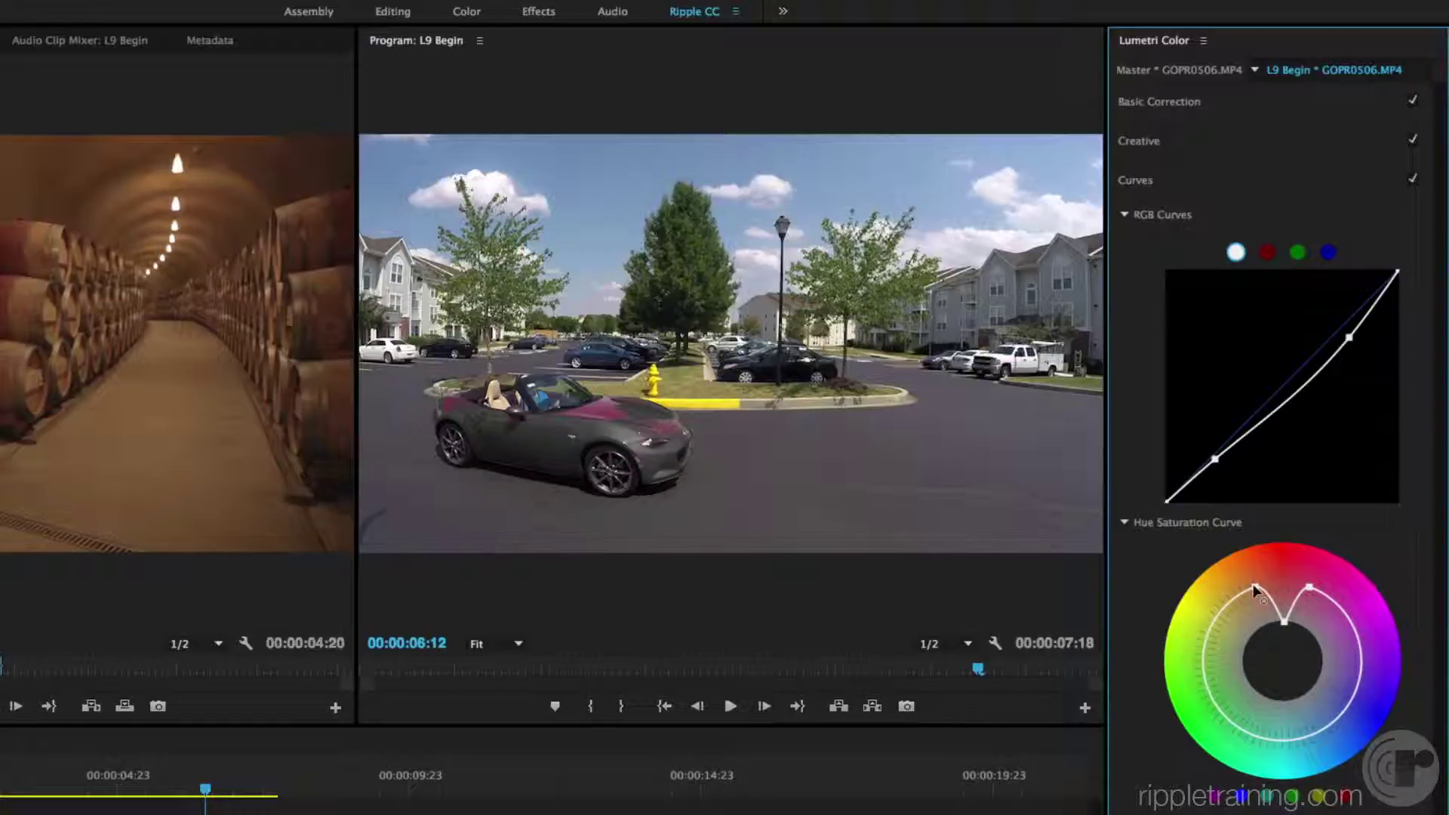
drag(1255, 590, 1246, 593)
drag(1310, 588, 1321, 588)
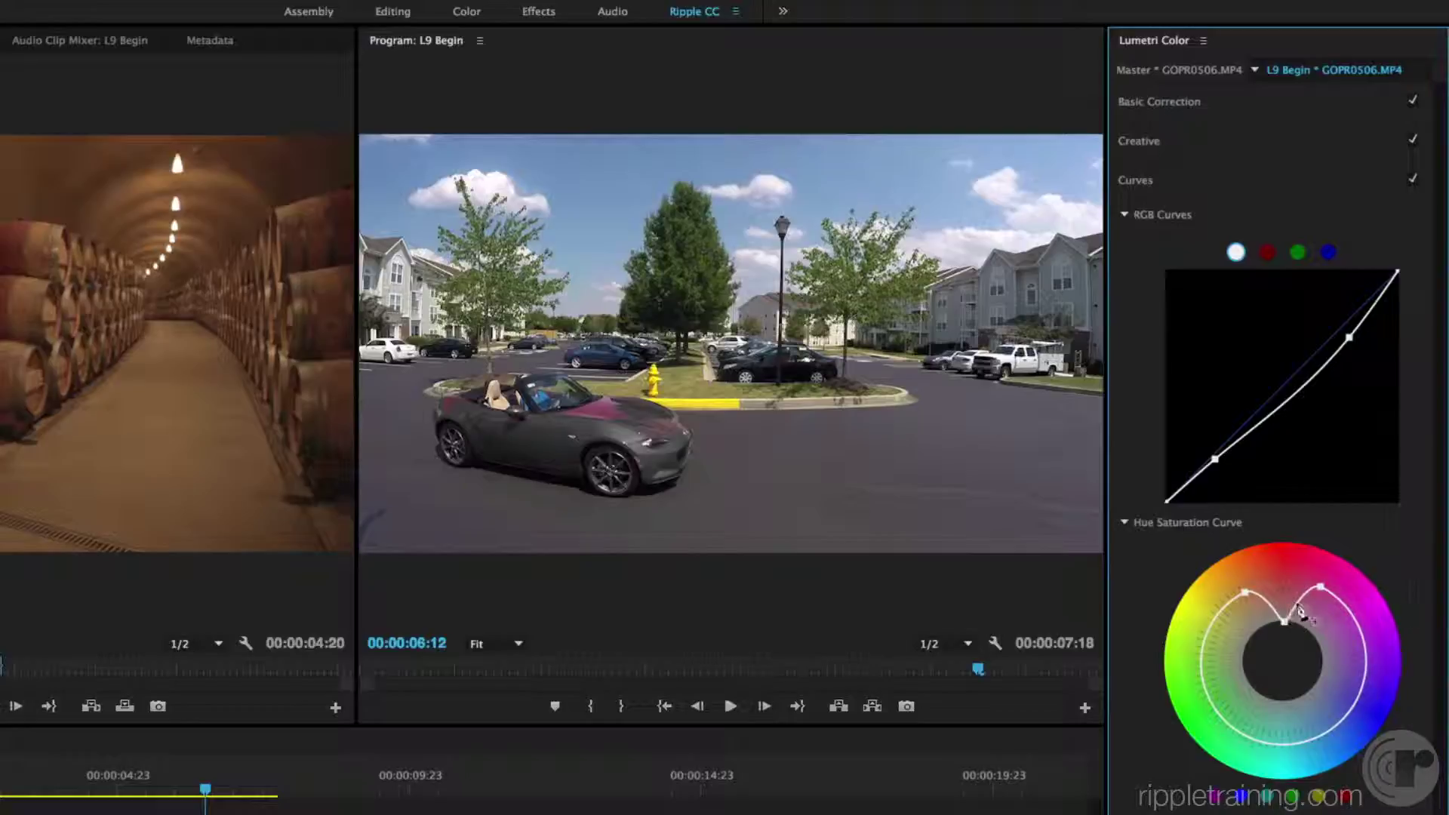
click(1299, 609)
drag(1297, 603, 1300, 626)
Reset the Hue Saturation Curve to restore the red car, then raise saturation for all hues.
double_click(1184, 640)
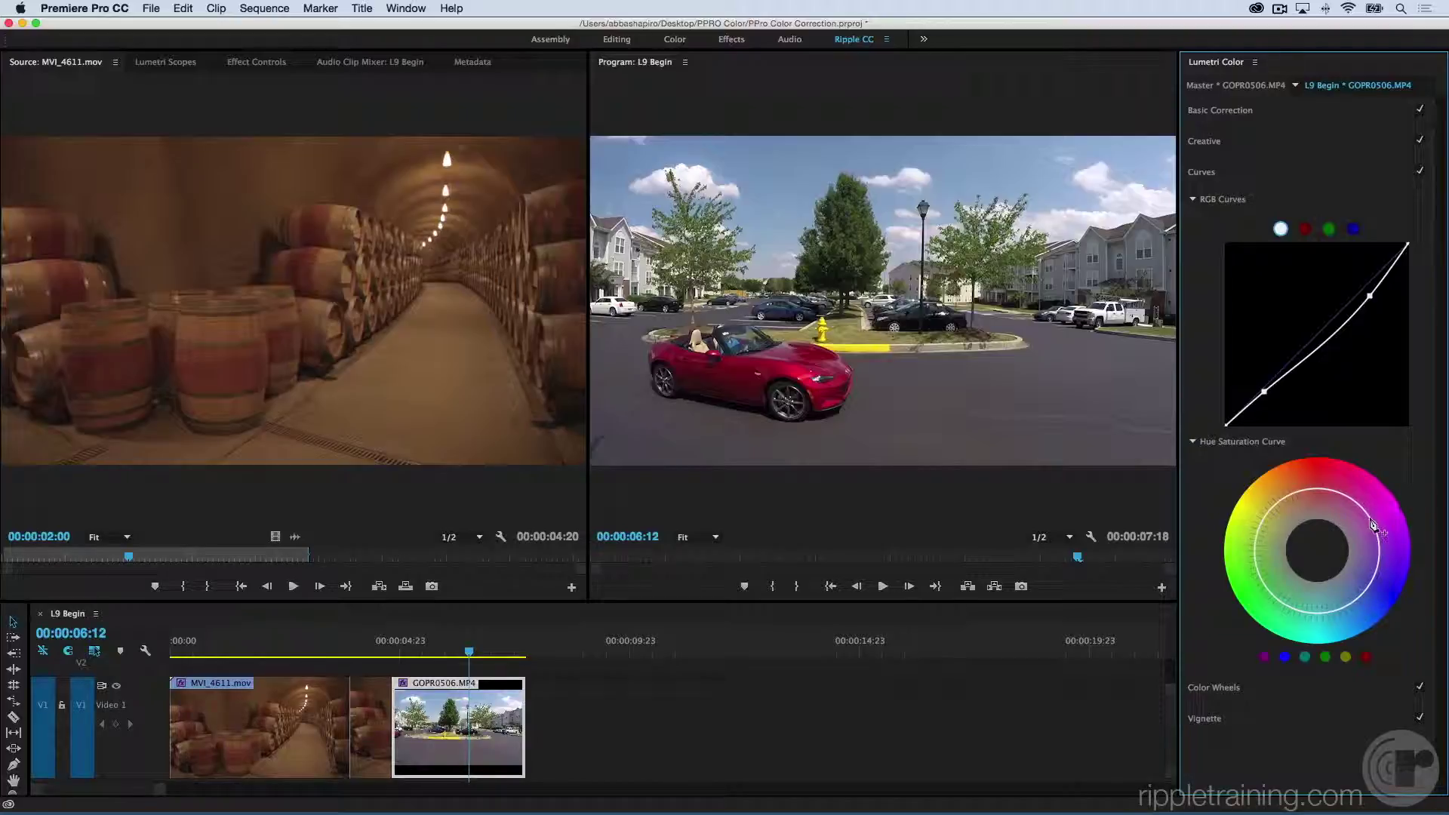
drag(1371, 520, 1395, 518)
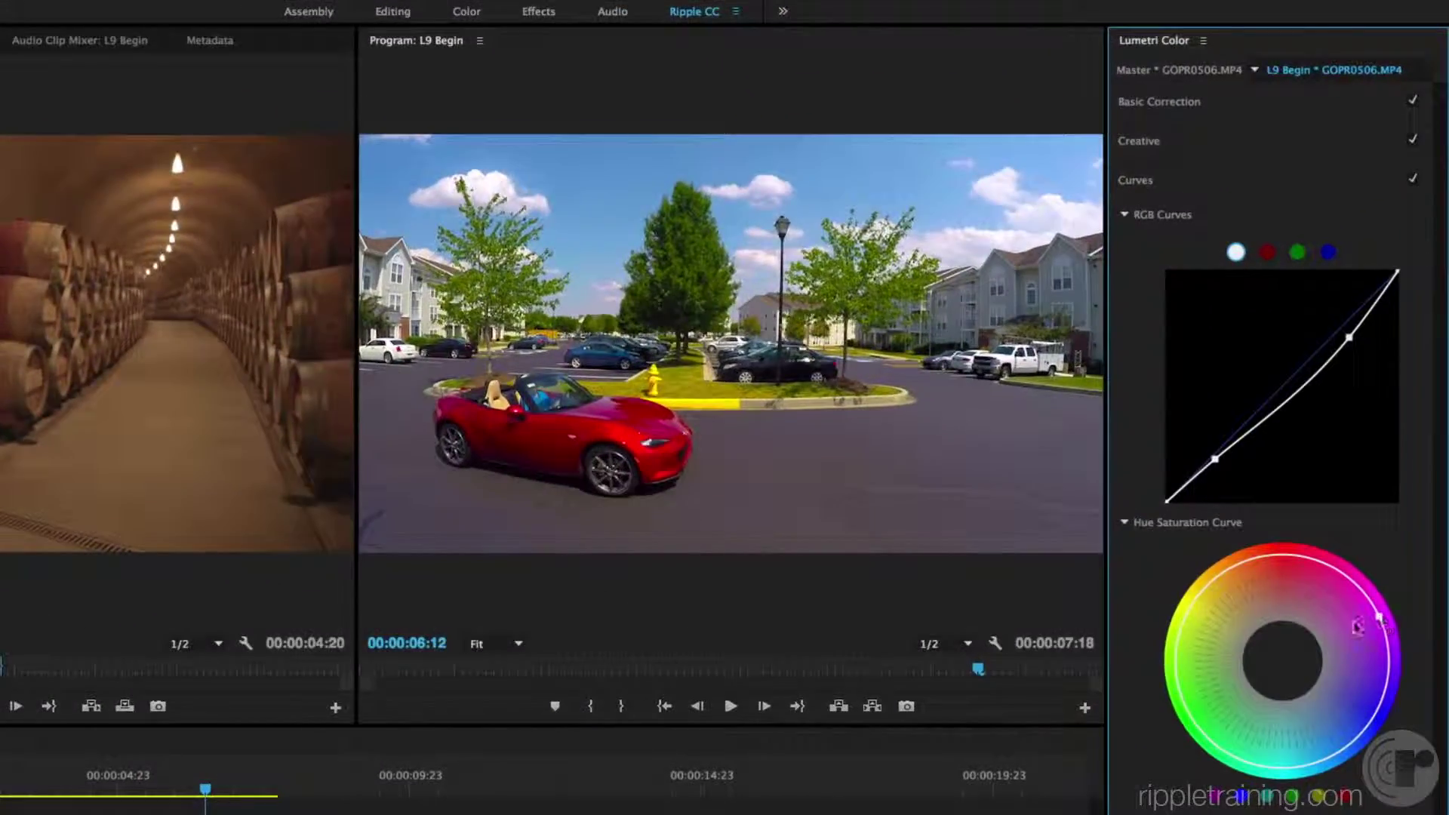
Return overall saturation to normal and push the blue hues outward for a richer sky.
click(1356, 624)
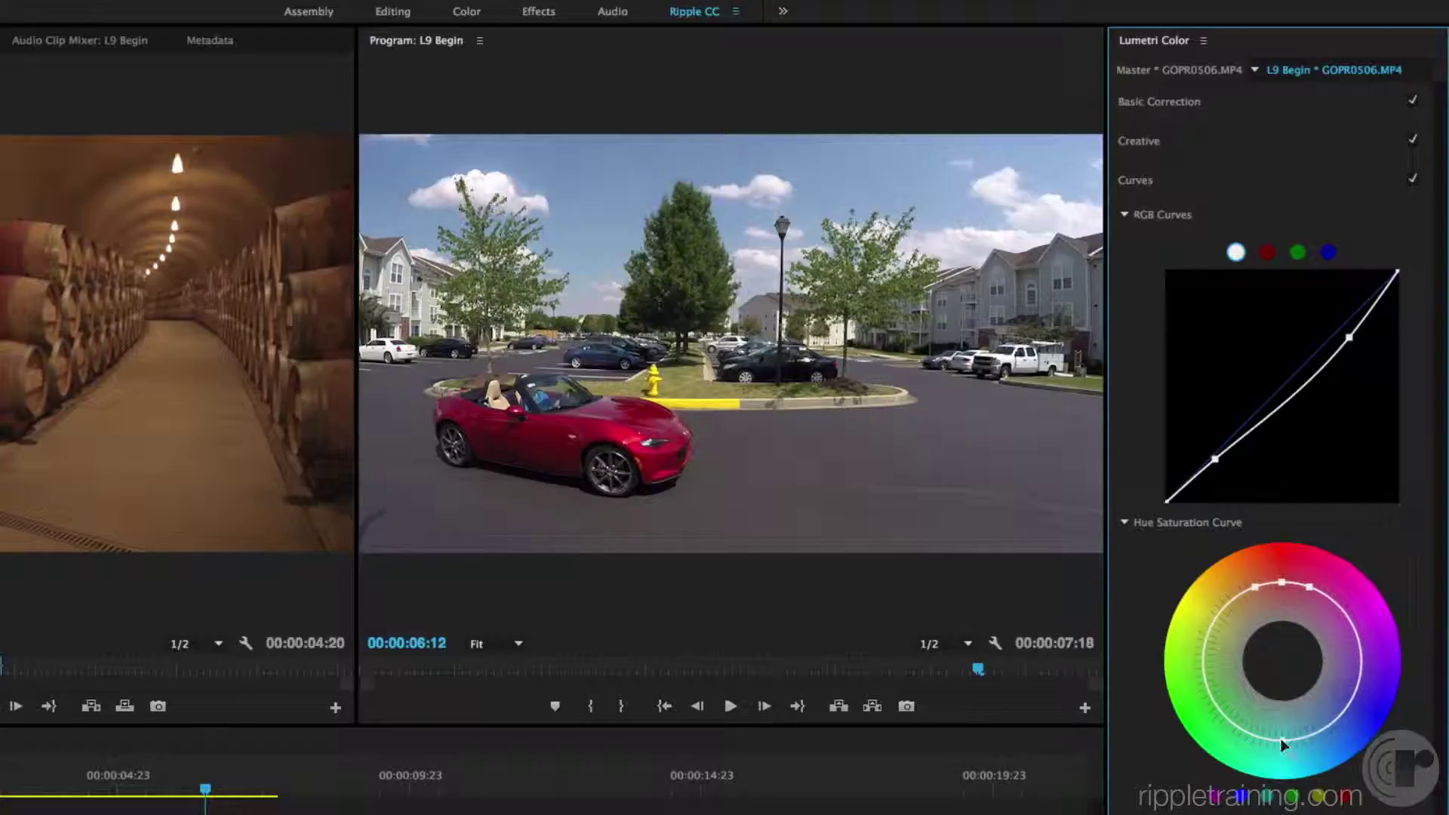
drag(1281, 741, 1279, 781)
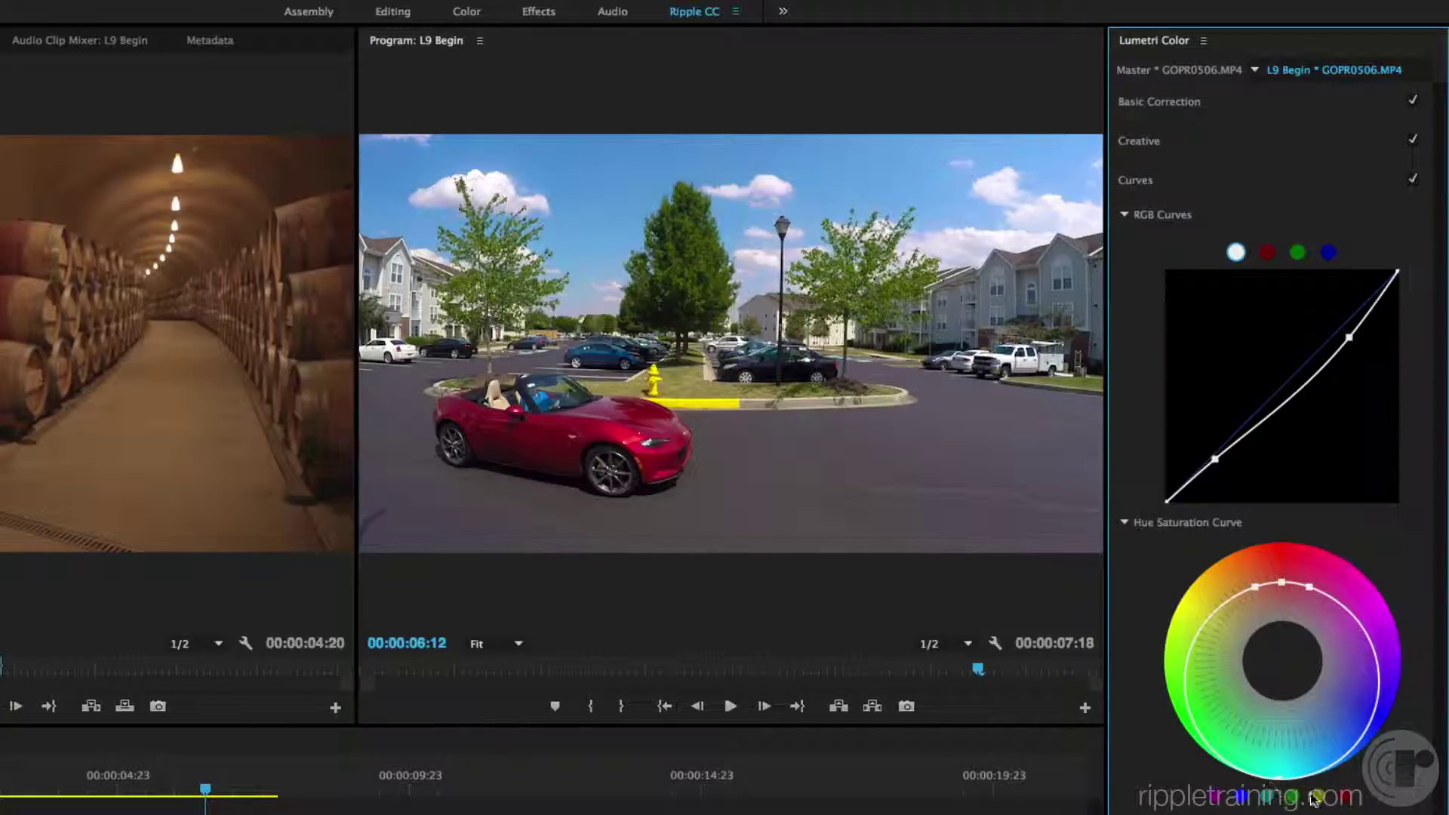
Add a point on the yellow-green hues and pull it inward to desaturate them.
click(1209, 619)
drag(1212, 625, 1230, 638)
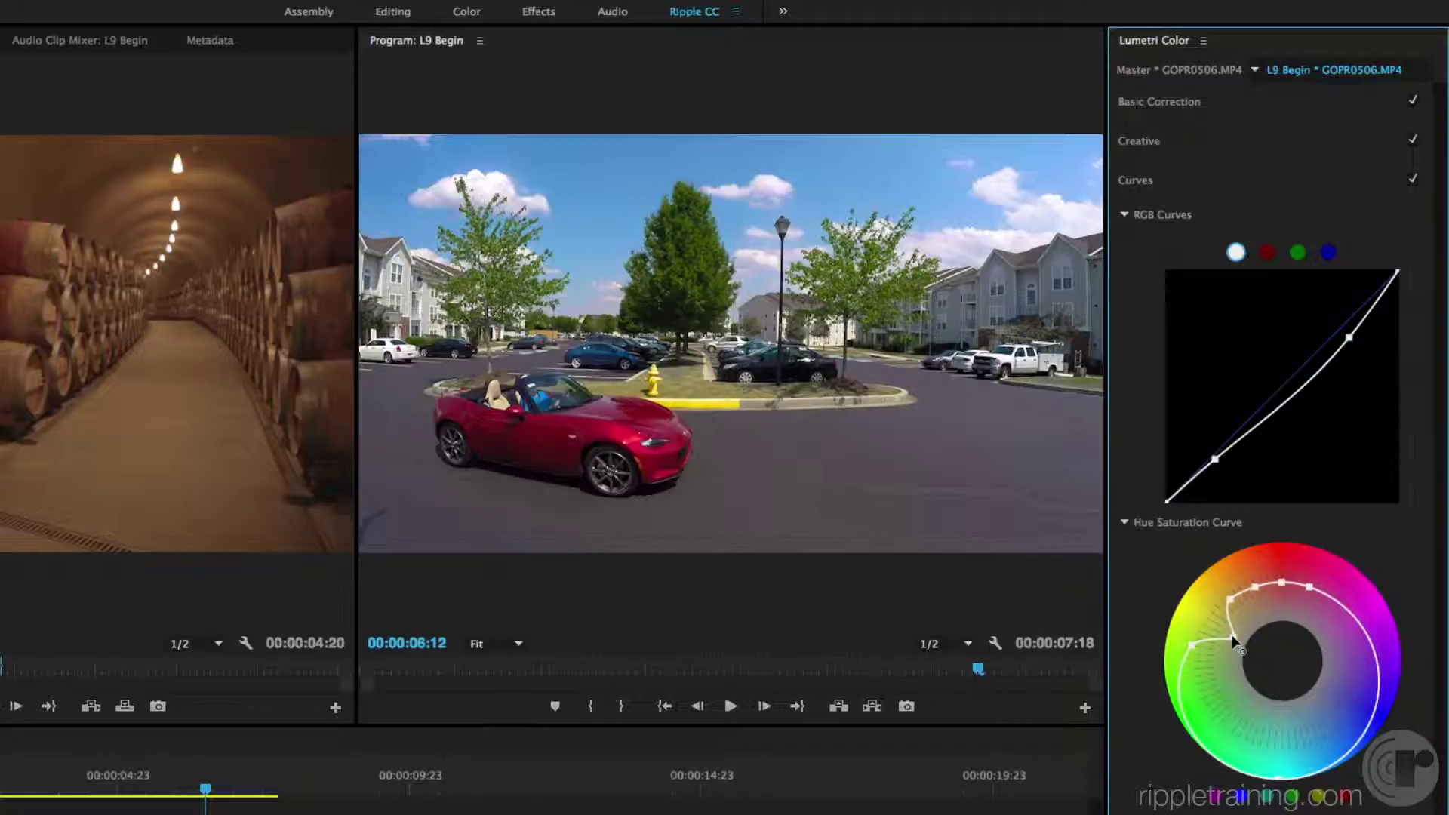